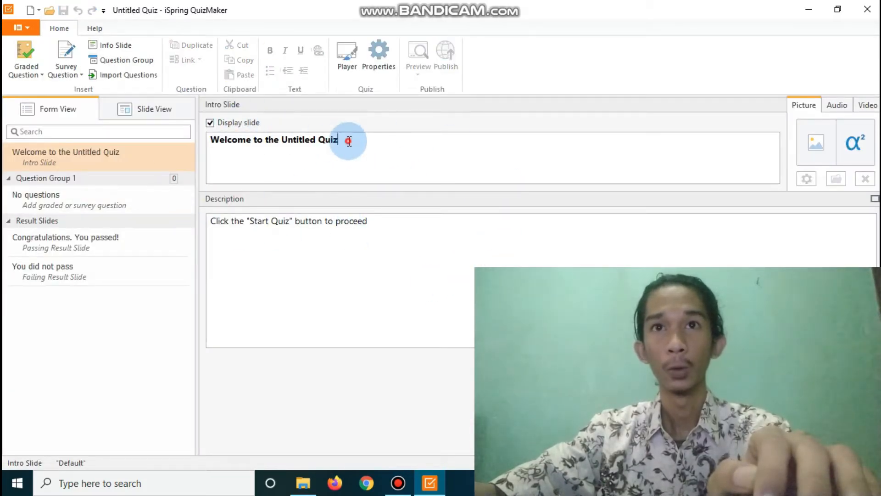
Replace the intro slide's title with "Pelatihan Ispring Suite 8".
drag(349, 141, 196, 151)
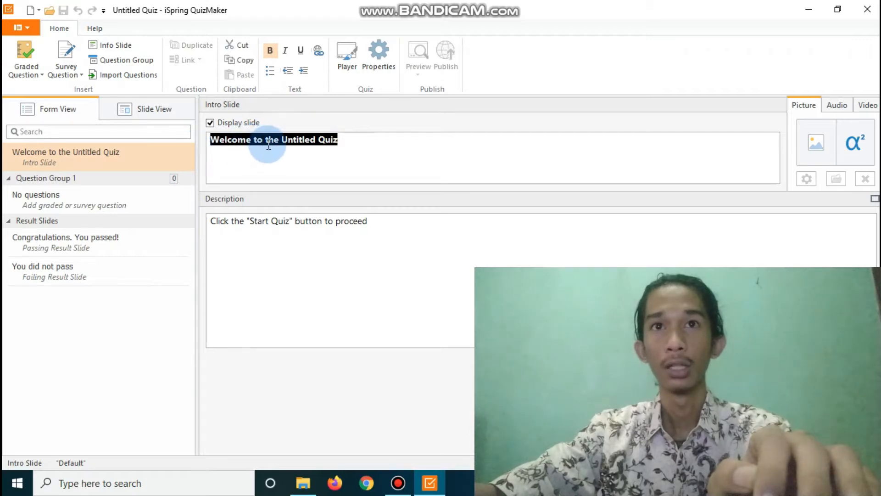
drag(369, 222, 208, 218)
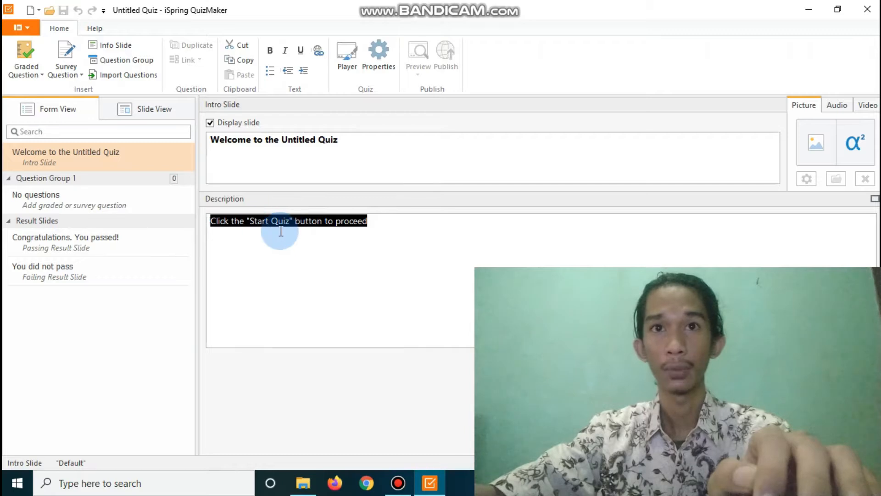
drag(335, 141, 204, 140)
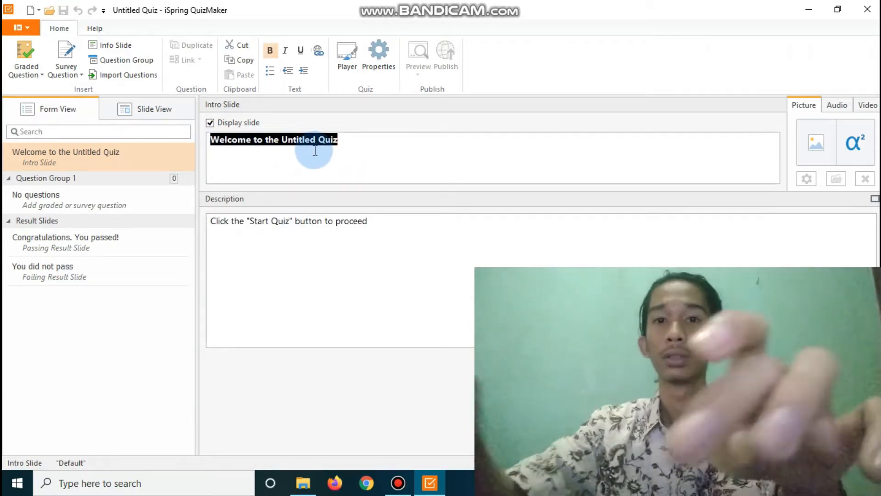
text(Pelatihan Ispring)
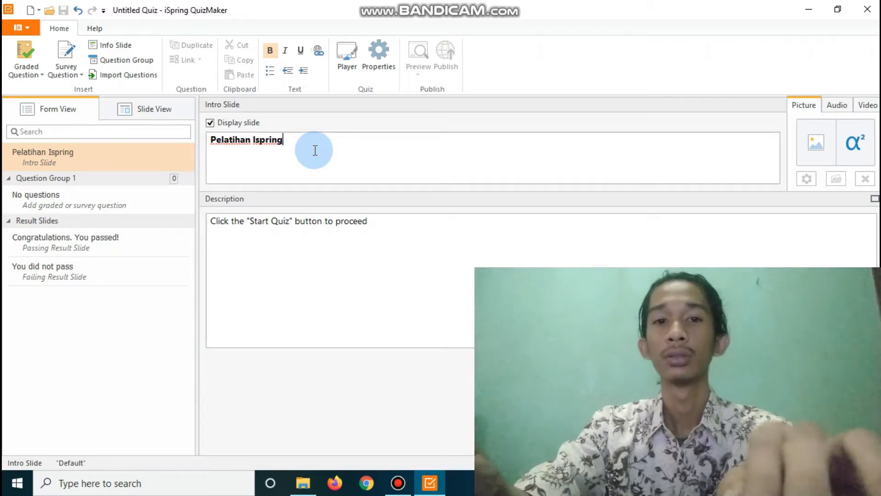
text(Suite 8)
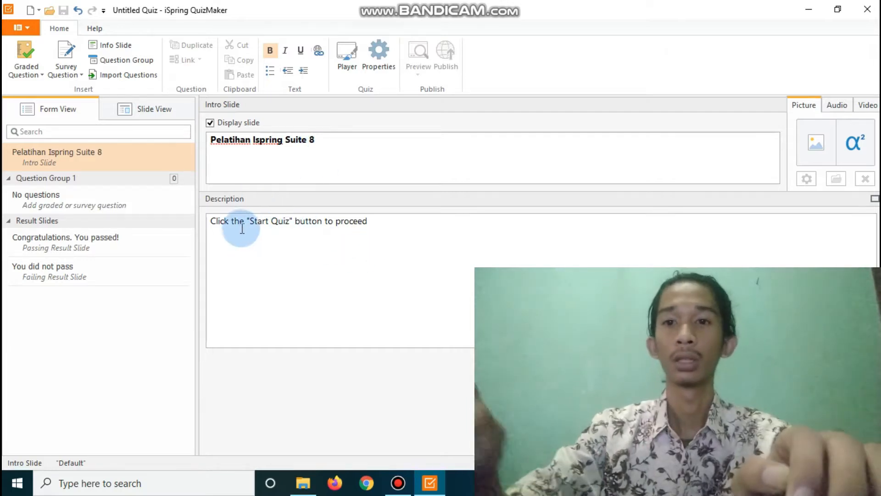
Reword the intro slide's description as Klik Tombol "Start Quiz" untuk memulai.
drag(242, 222, 191, 222)
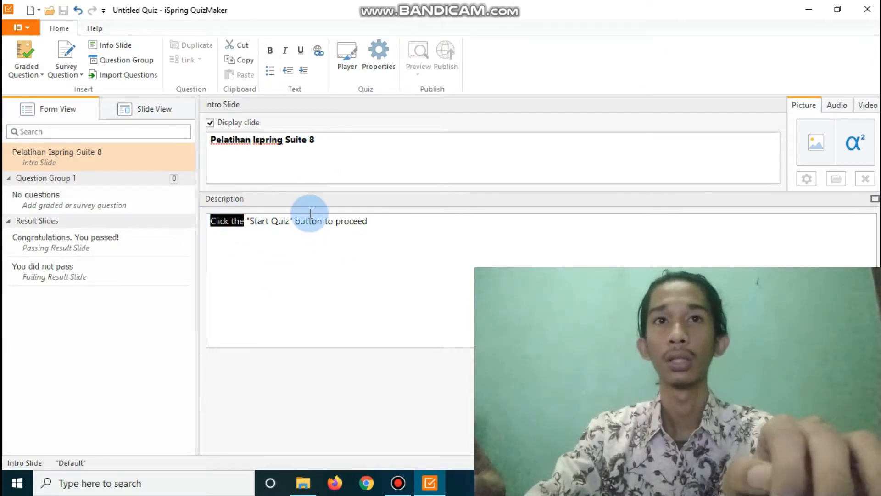
text(K)
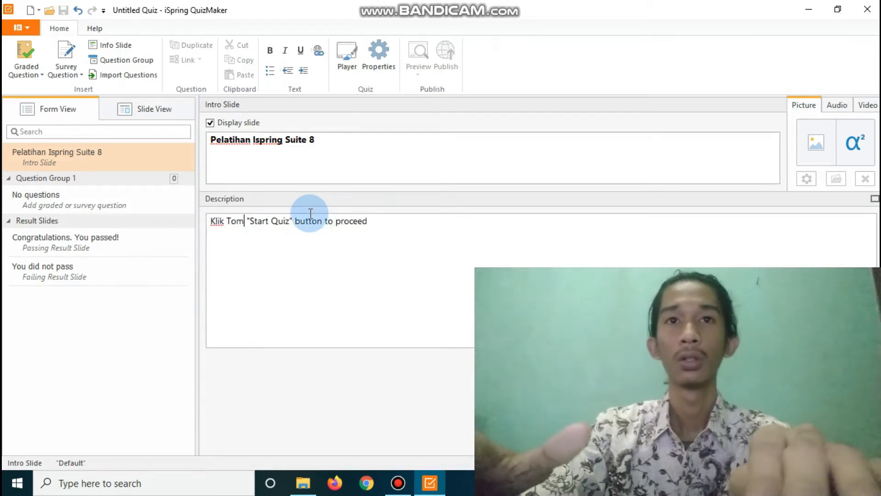
text(lik Tombol)
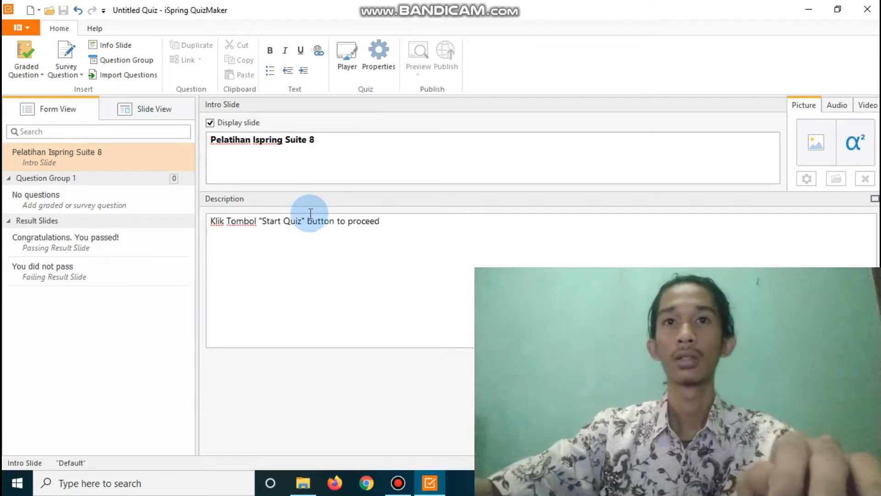
drag(354, 244, 309, 220)
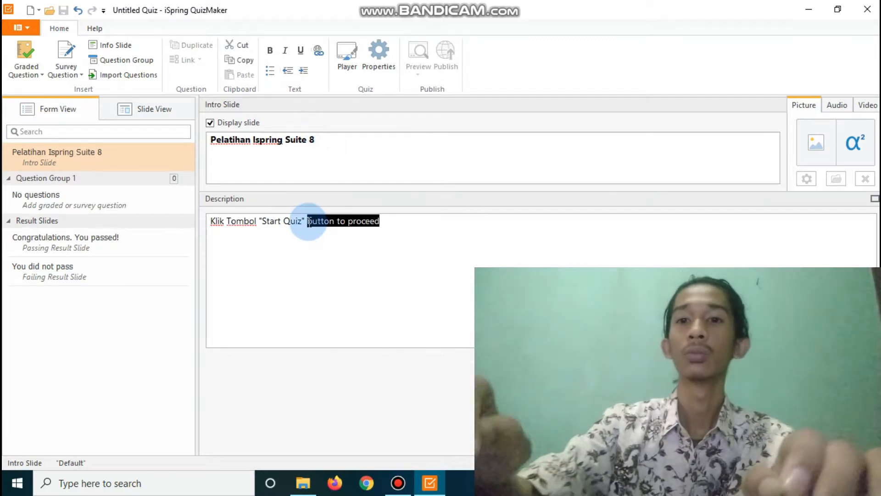
text(un)
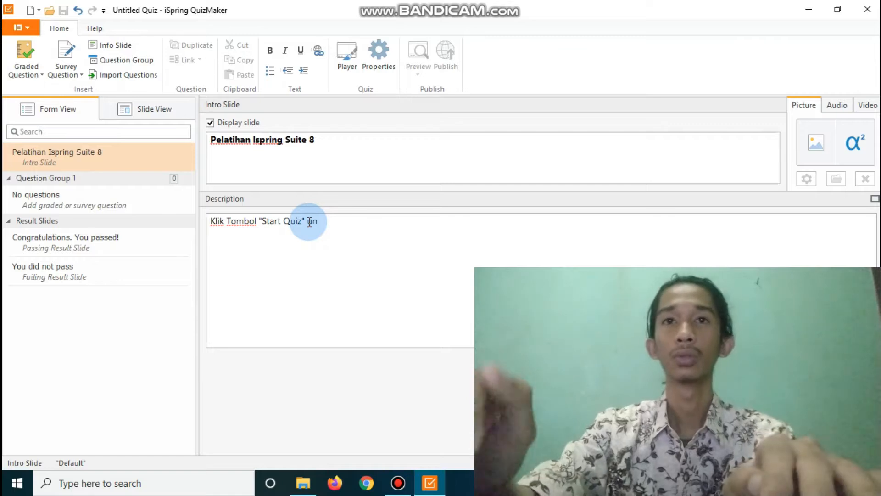
text(tuk memulai)
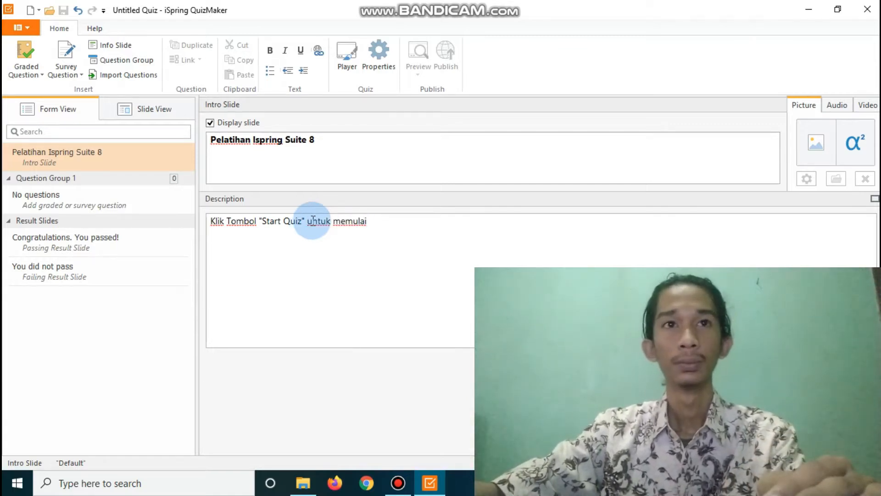
key(alt)
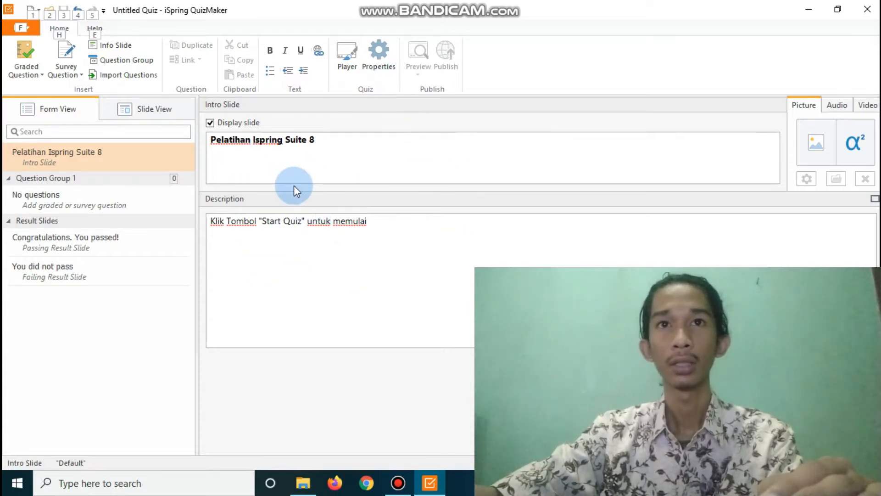
Show the intro slide in Slide View, then move its title box higher and its description box slightly lower.
click(146, 112)
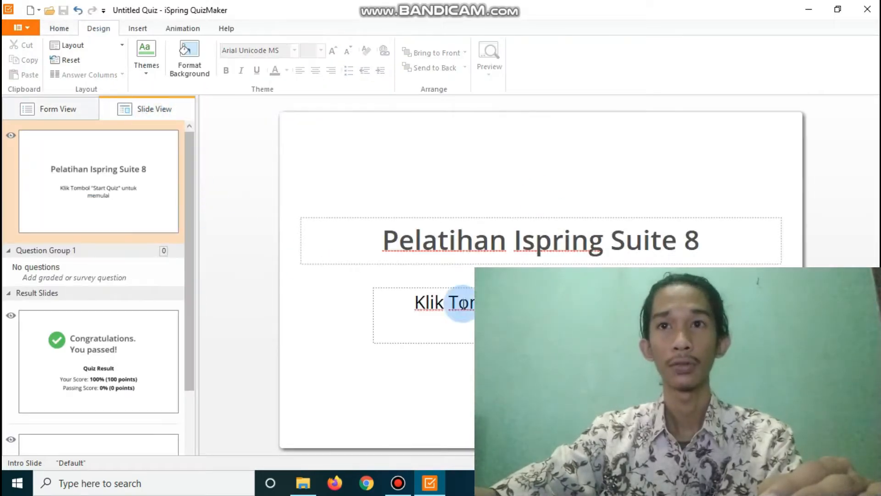
click(516, 218)
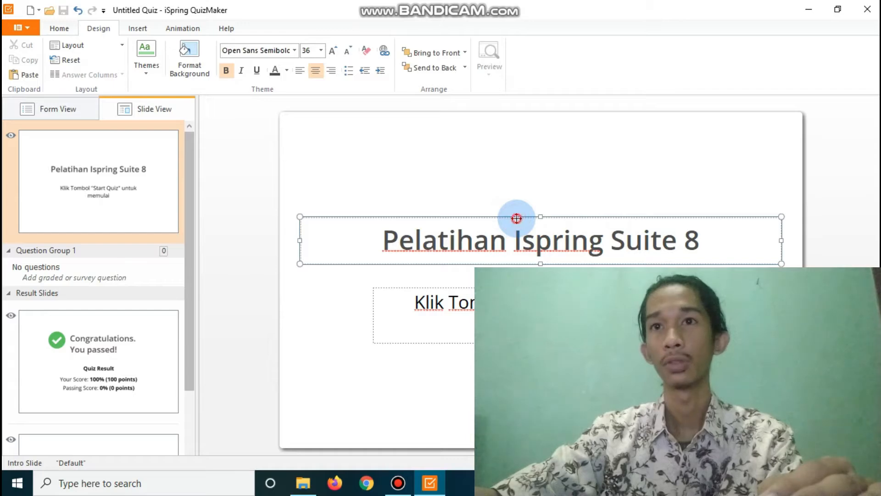
drag(517, 218, 516, 170)
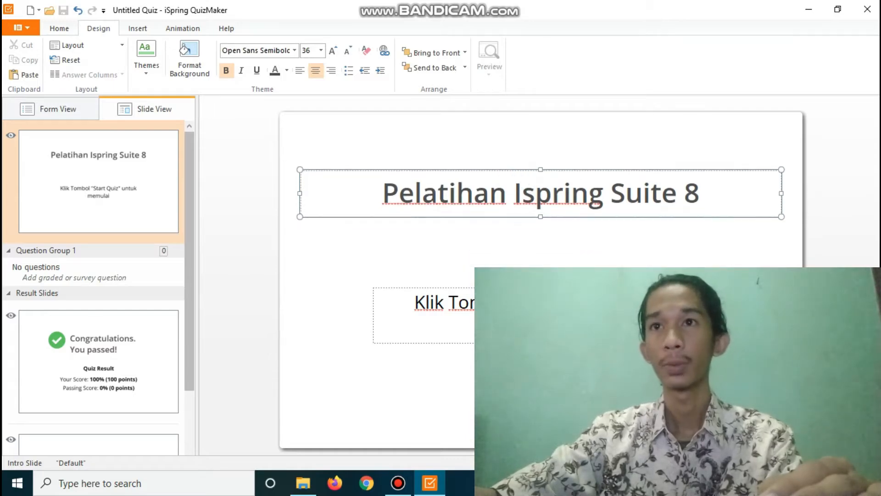
click(515, 288)
drag(516, 287, 515, 314)
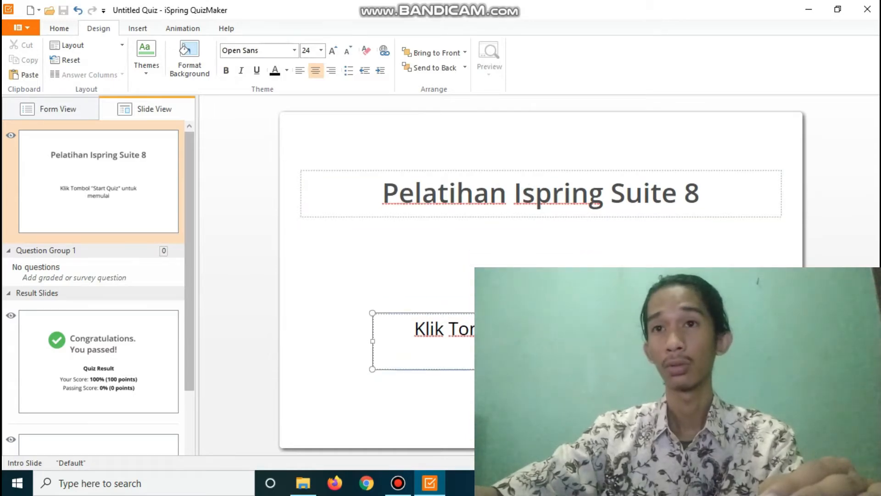
click(516, 234)
click(503, 196)
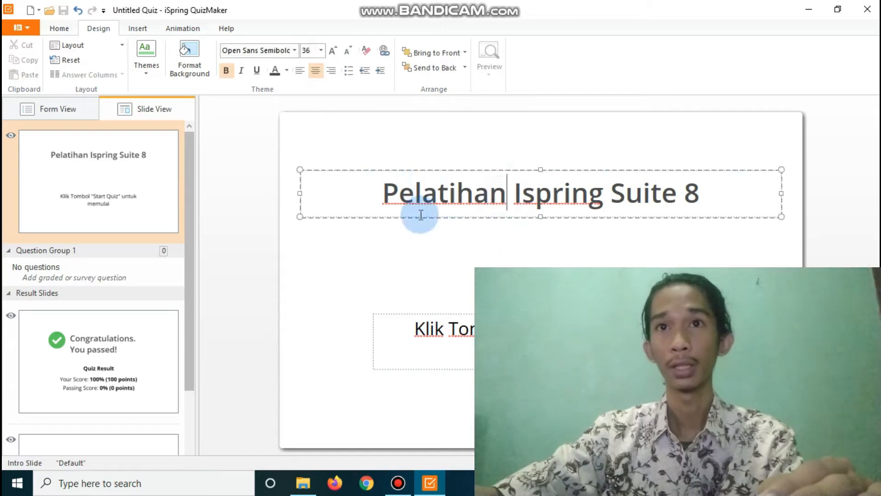
drag(387, 189, 702, 193)
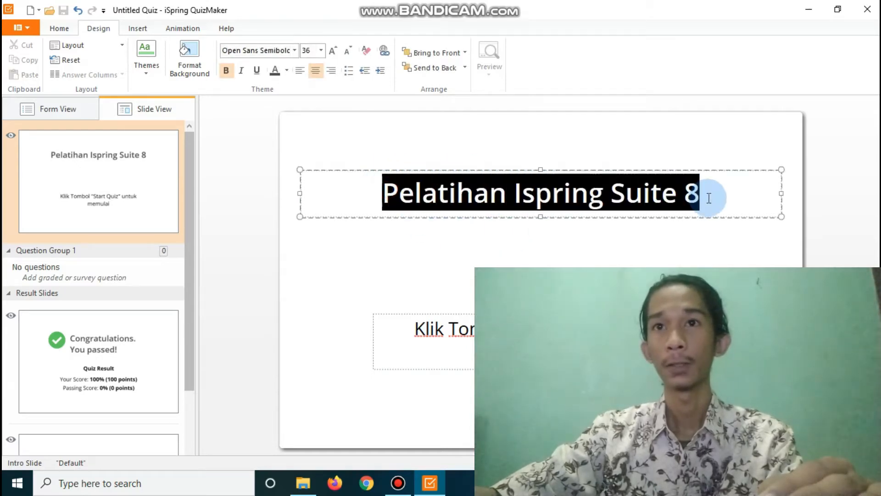
click(689, 196)
click(409, 329)
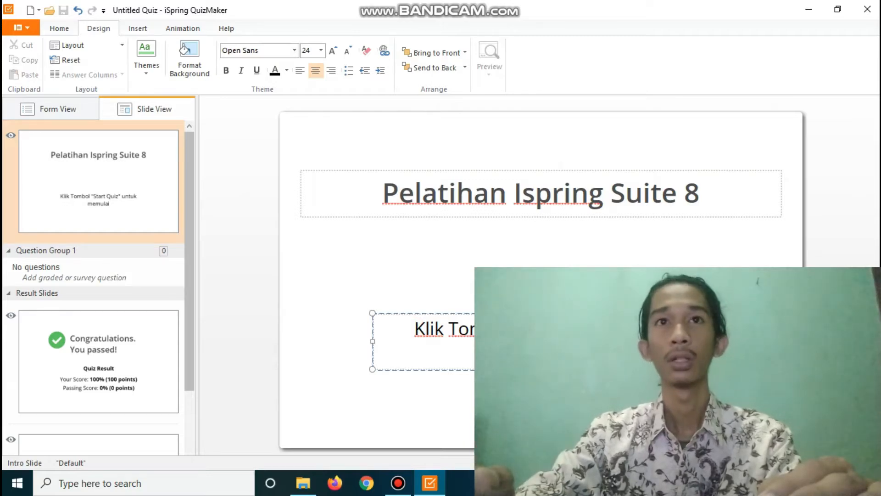
drag(473, 330, 403, 321)
click(431, 342)
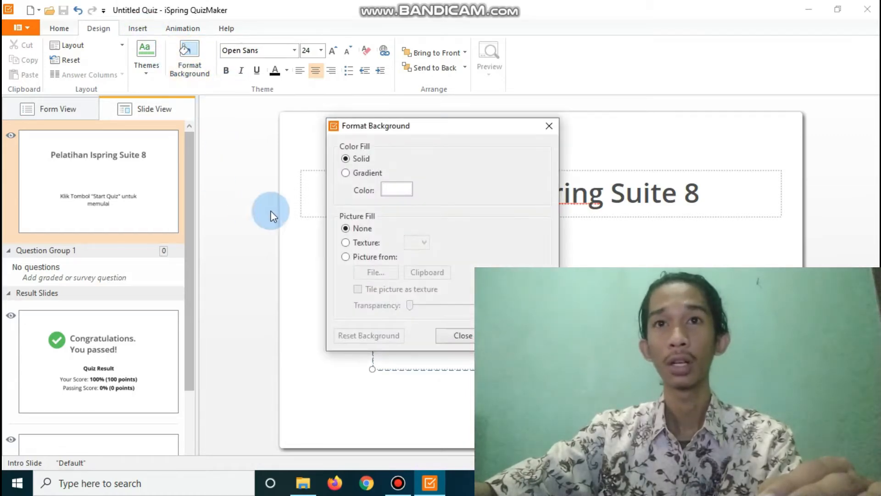
Format the slide background with a gradient colour fill and the picture file Screenshot (5), and apply it to all slides.
click(346, 173)
drag(466, 130, 225, 122)
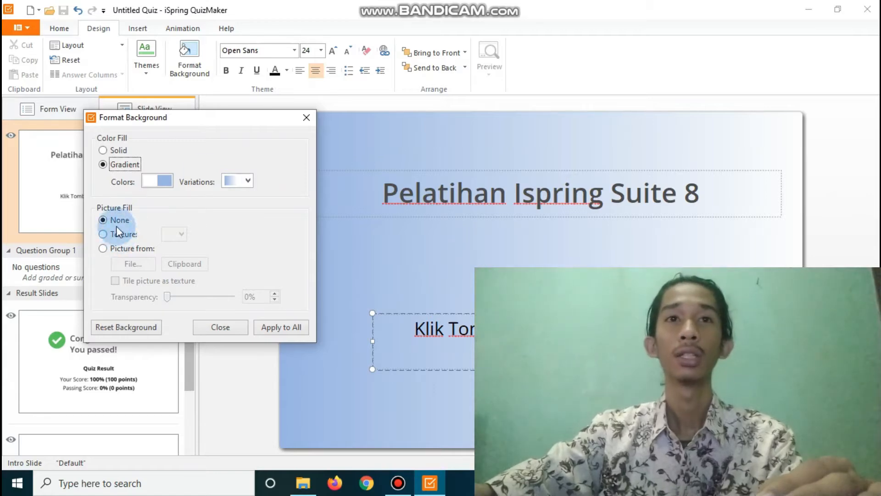
click(104, 248)
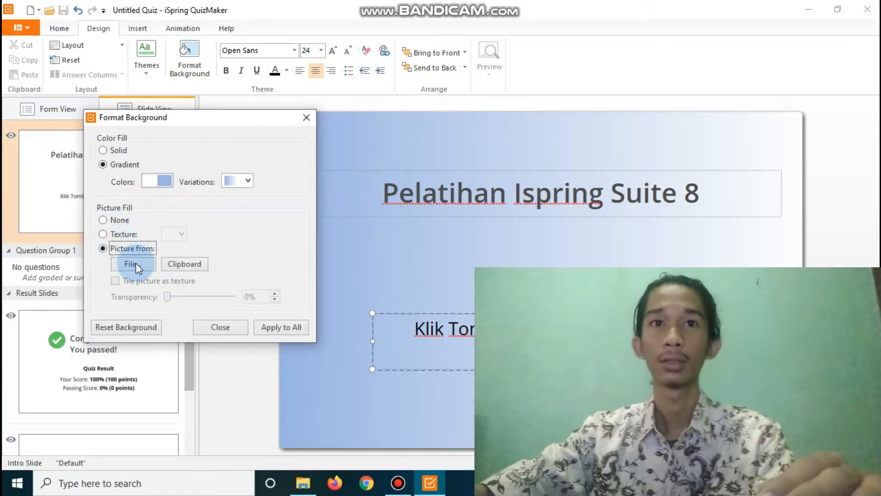
click(137, 266)
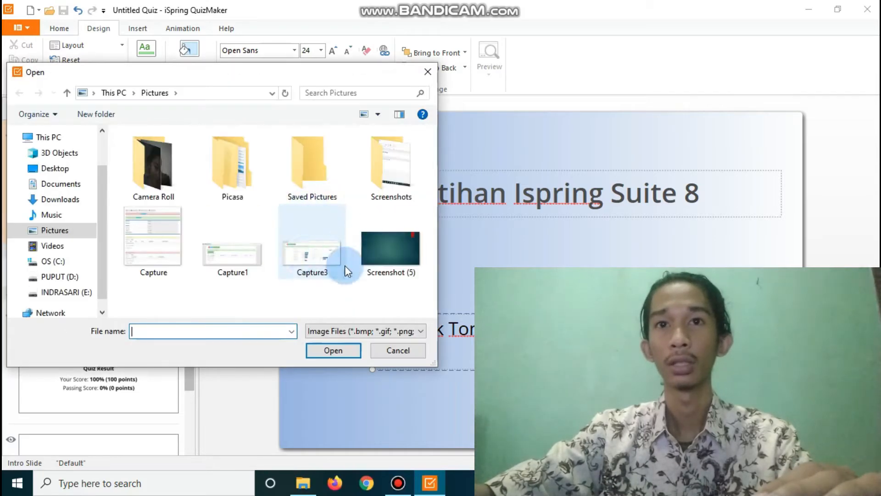
click(376, 249)
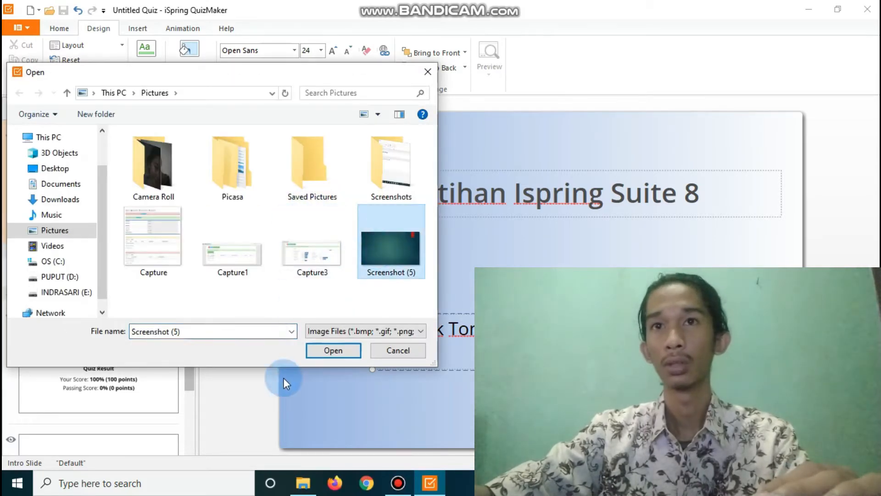
click(340, 351)
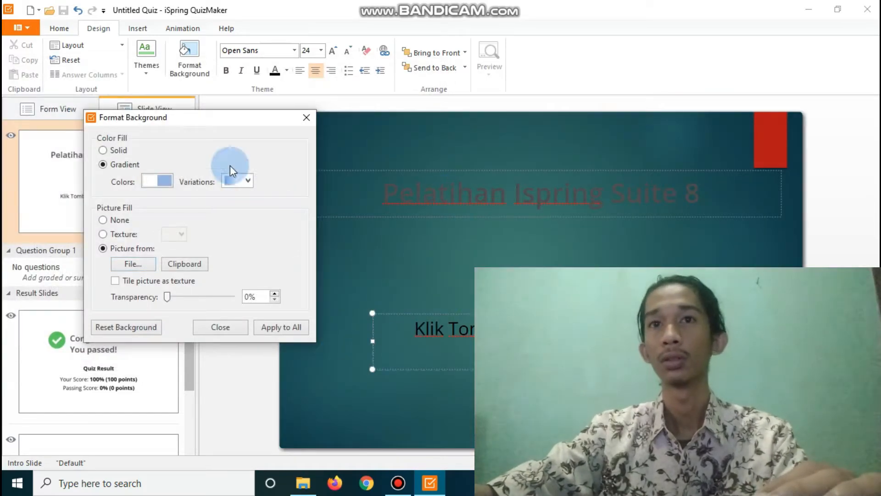
drag(214, 122, 179, 100)
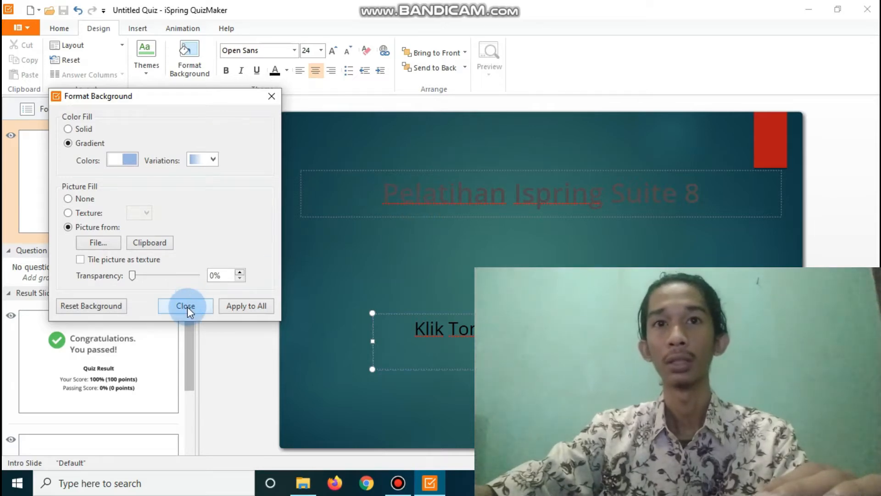
click(250, 306)
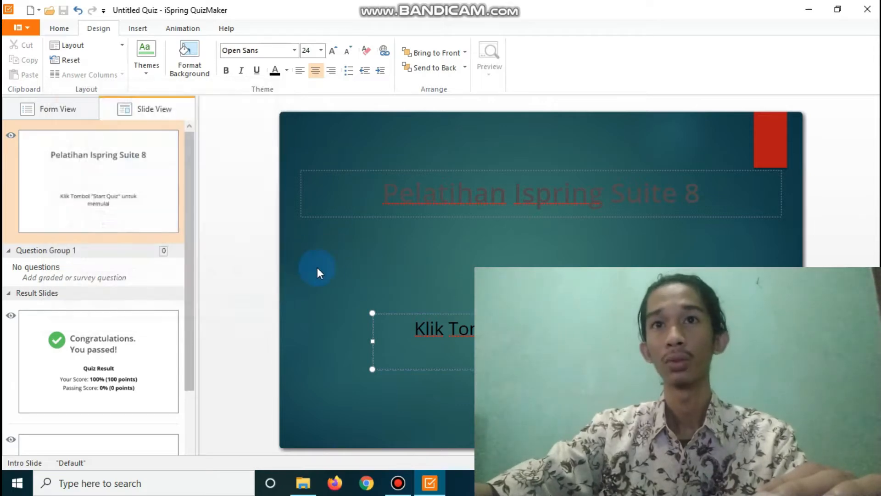
Set the intro title's text colour to black and shift the title and description boxes slightly down.
click(386, 195)
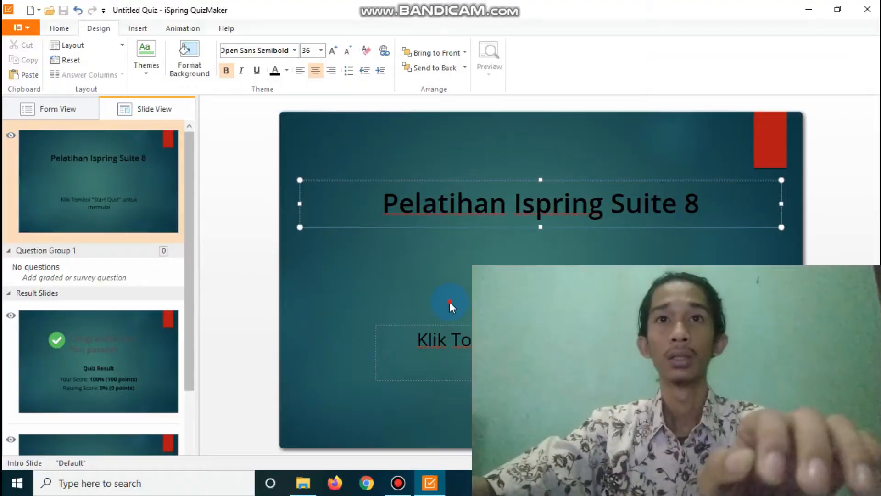
click(450, 302)
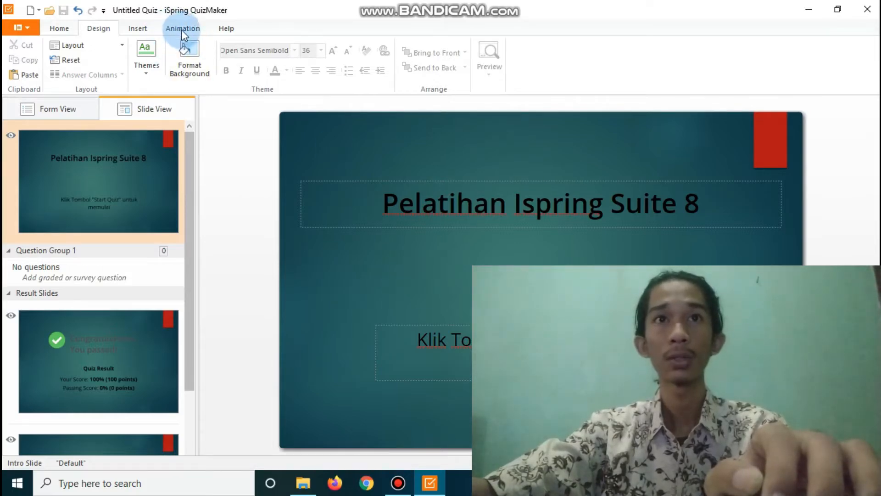
Insert the character Klein in the Applauding pose on the intro slide and move it to the slide's right side.
click(138, 28)
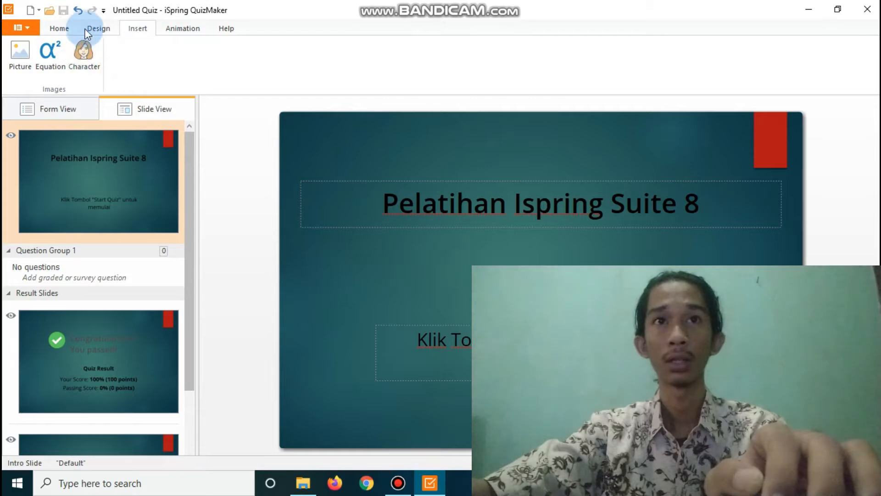
click(83, 54)
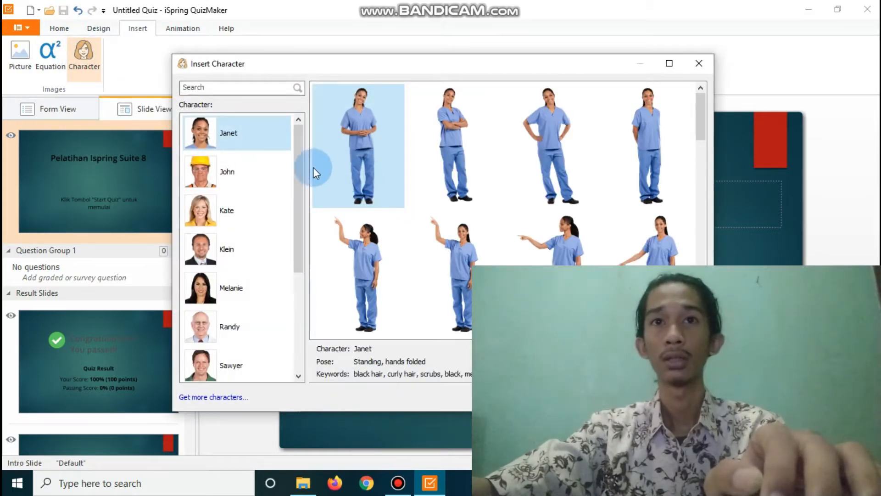
click(222, 243)
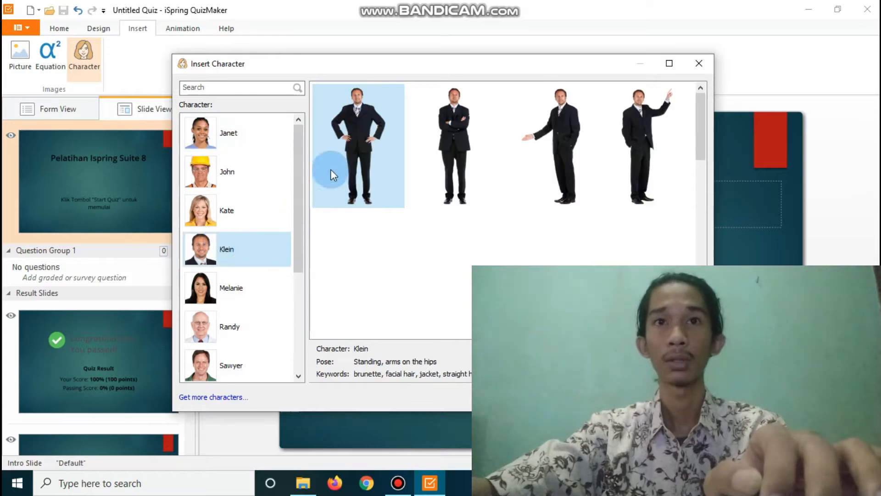
drag(299, 180, 296, 241)
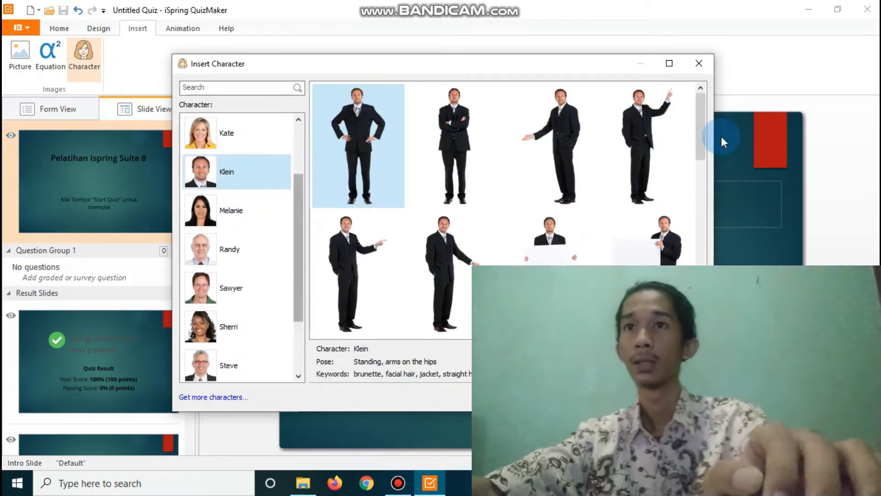
drag(698, 125, 701, 264)
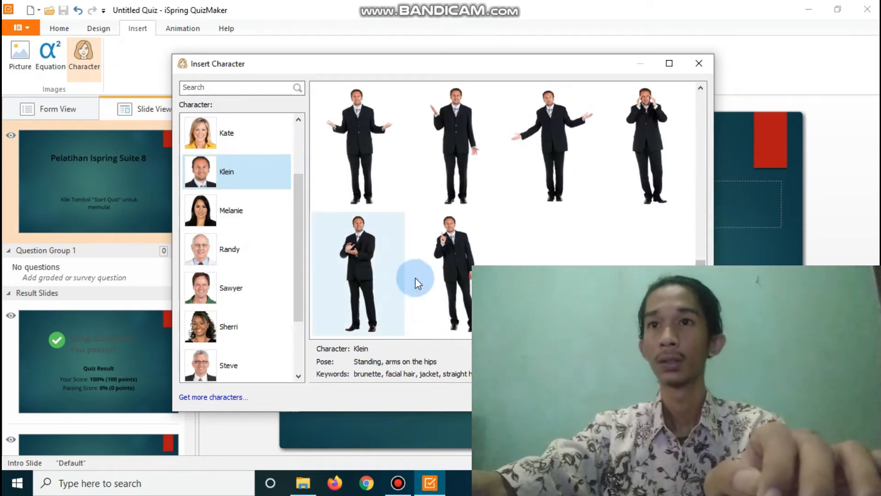
click(358, 260)
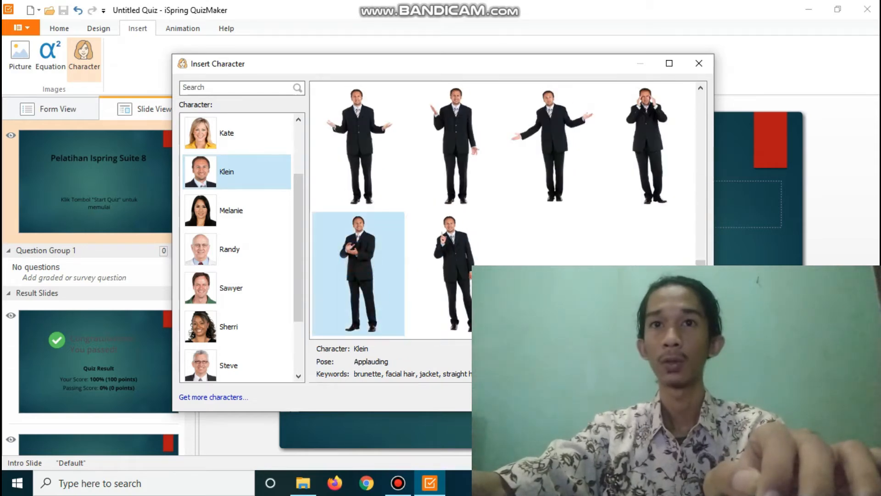
key(Return)
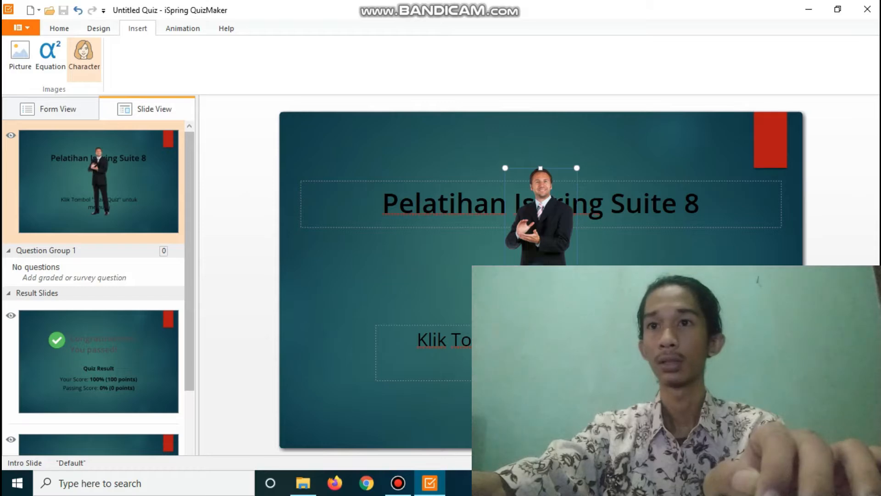
drag(541, 215, 751, 221)
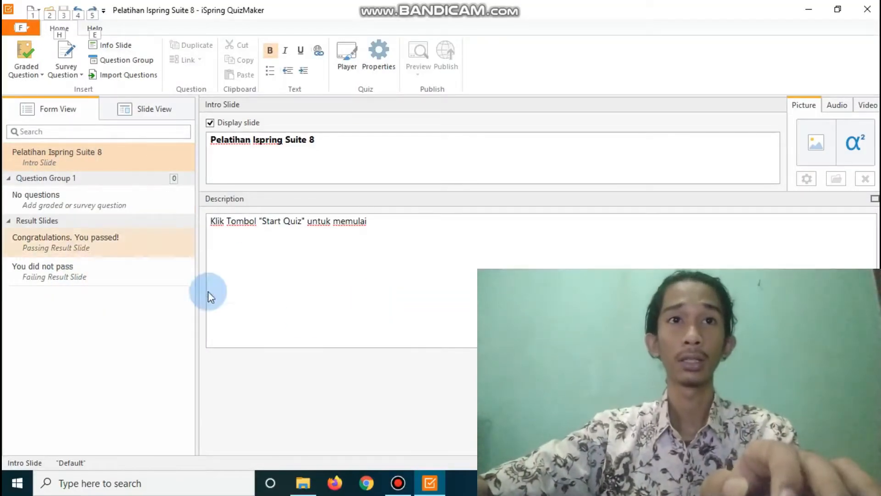
Add a graded True/False question worded "Apakah Perempuan selalu benar ?".
click(306, 318)
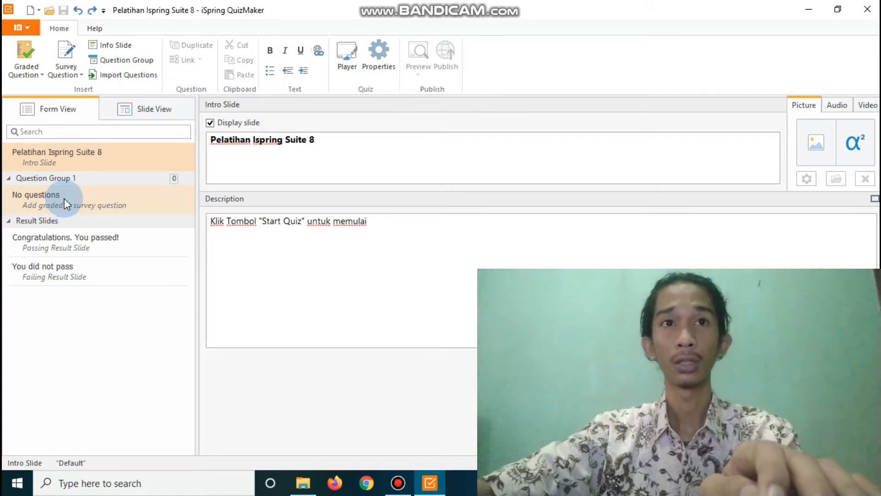
click(35, 75)
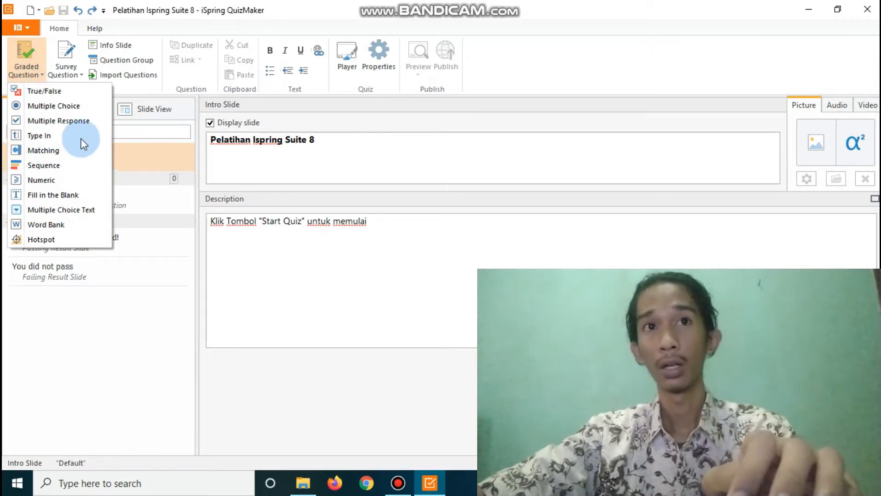
click(31, 91)
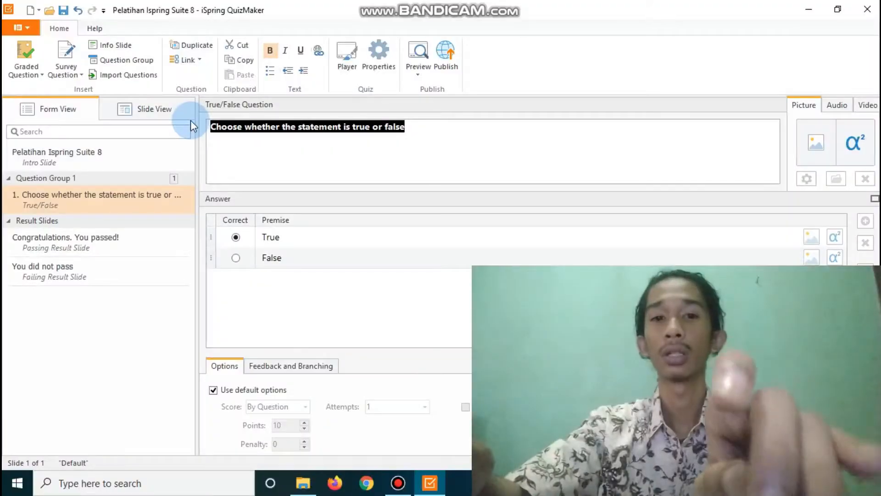
text(Apakah )
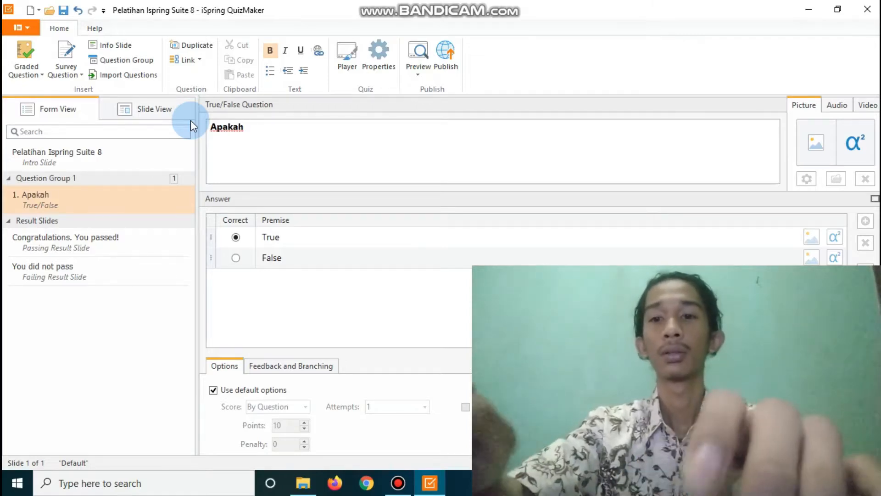
text(Perempu)
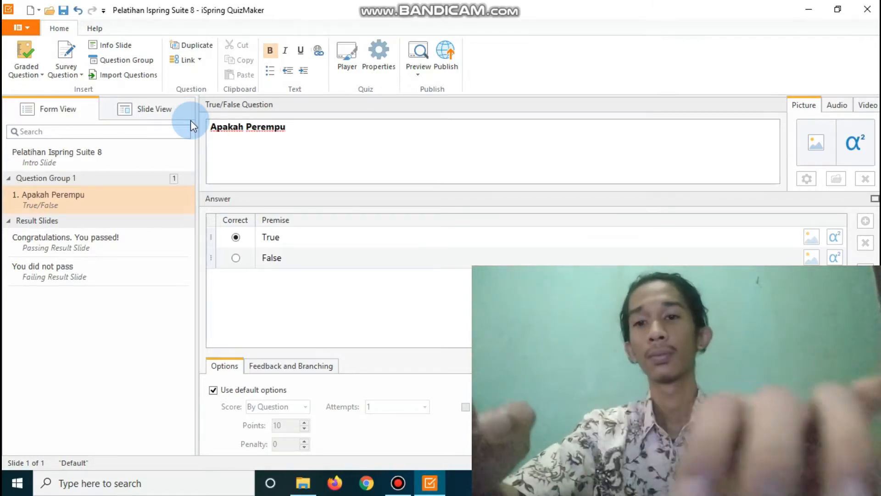
text(an se)
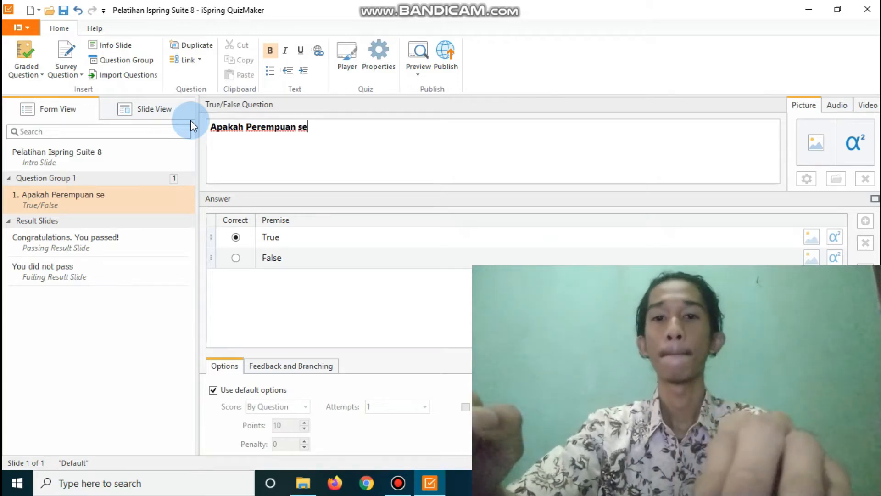
text(lalu be)
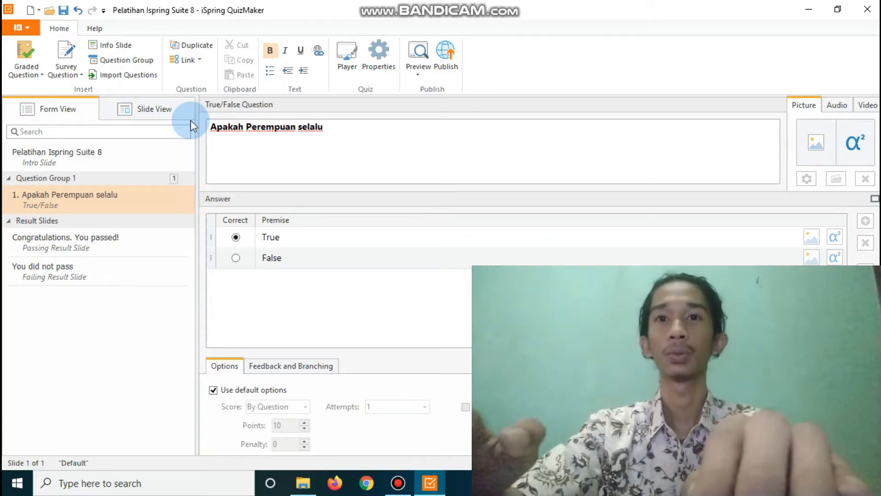
text(nar)
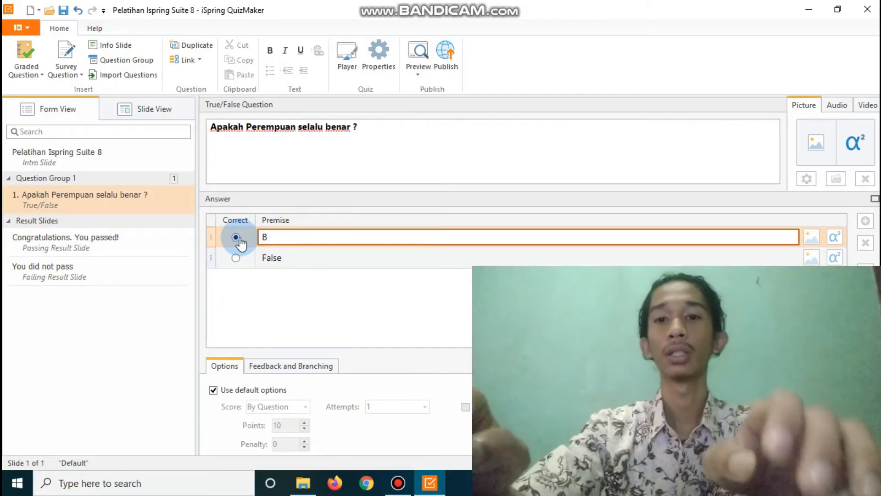
Reword the True/False question's two answers as Benar for the first and Salah for the second.
text(enar)
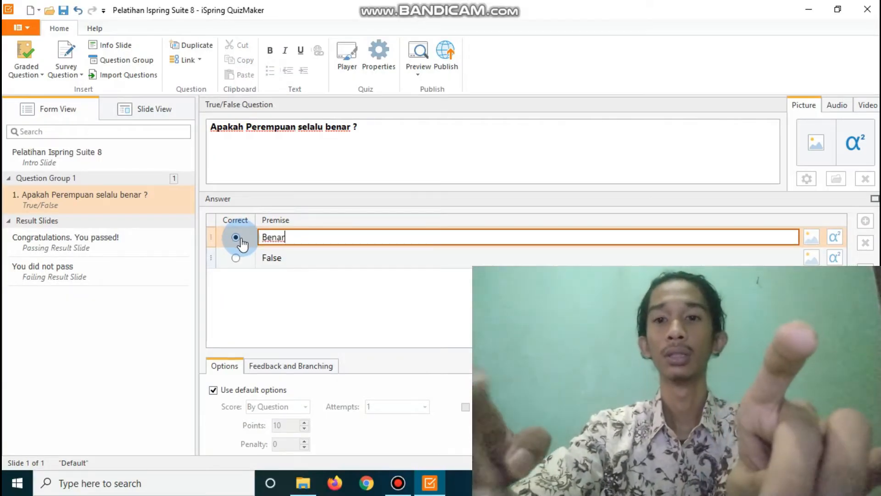
click(273, 260)
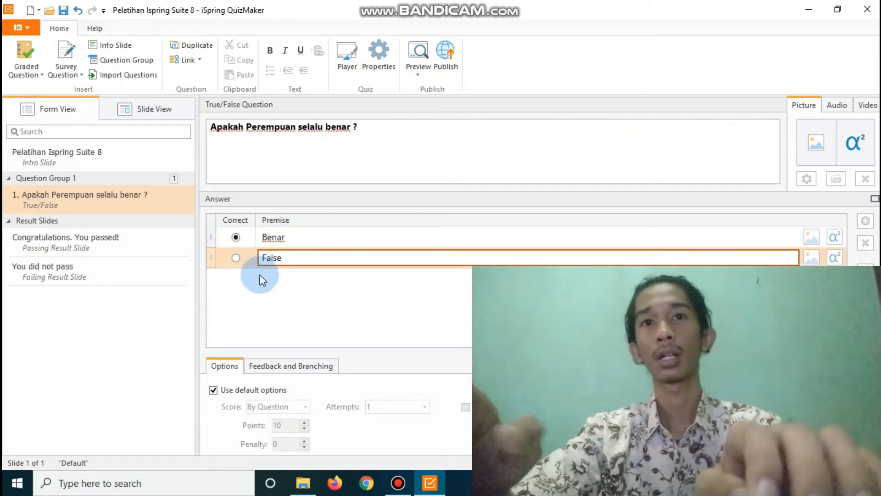
drag(284, 262, 246, 258)
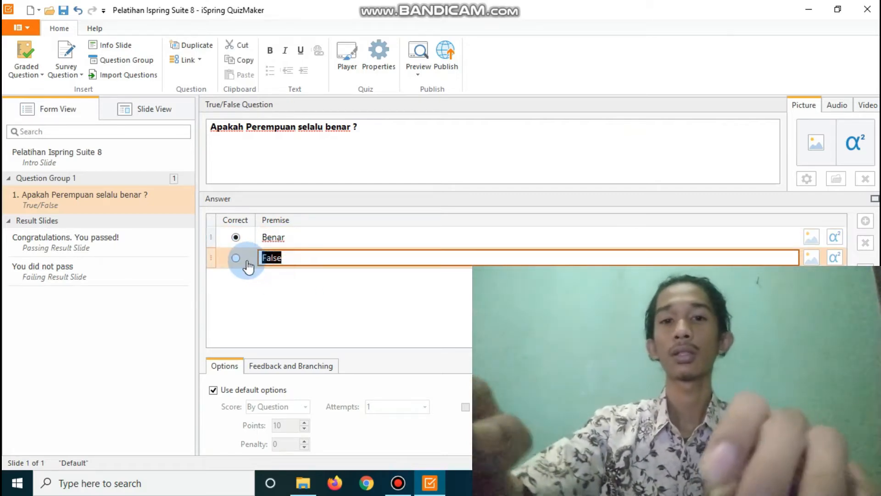
text(Salah)
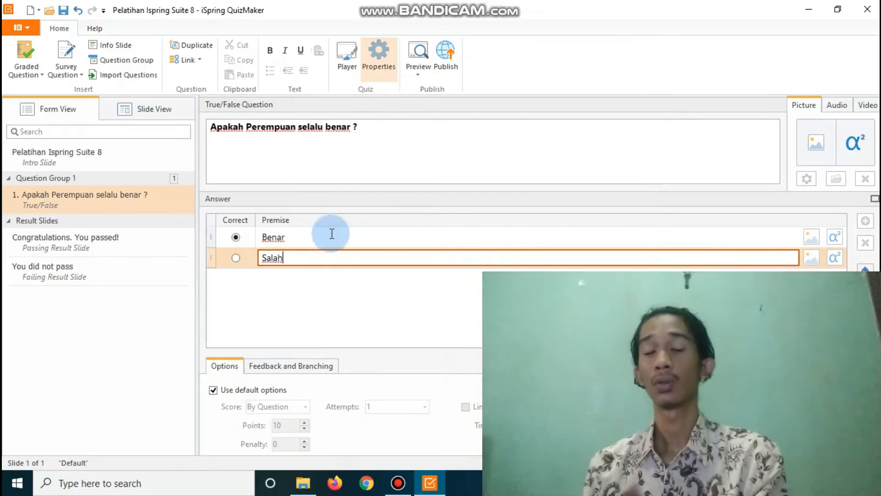
Preview the True/False question on its own and answer it with Benar.
click(333, 130)
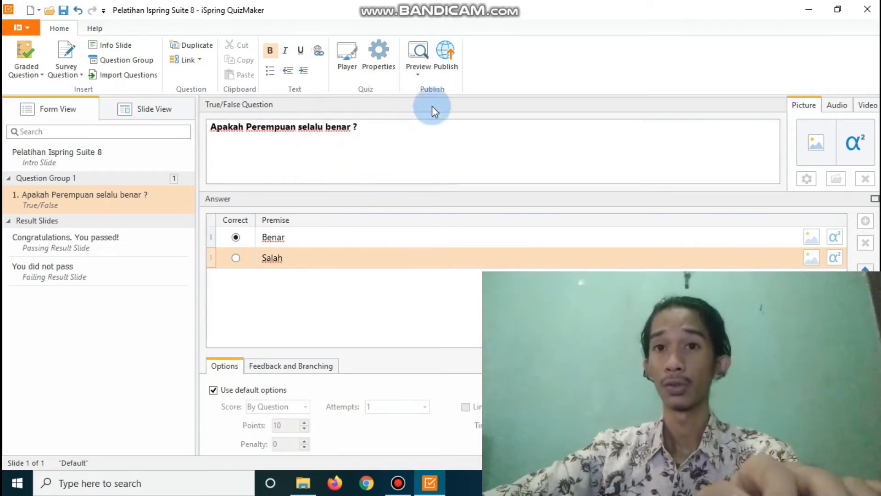
click(420, 72)
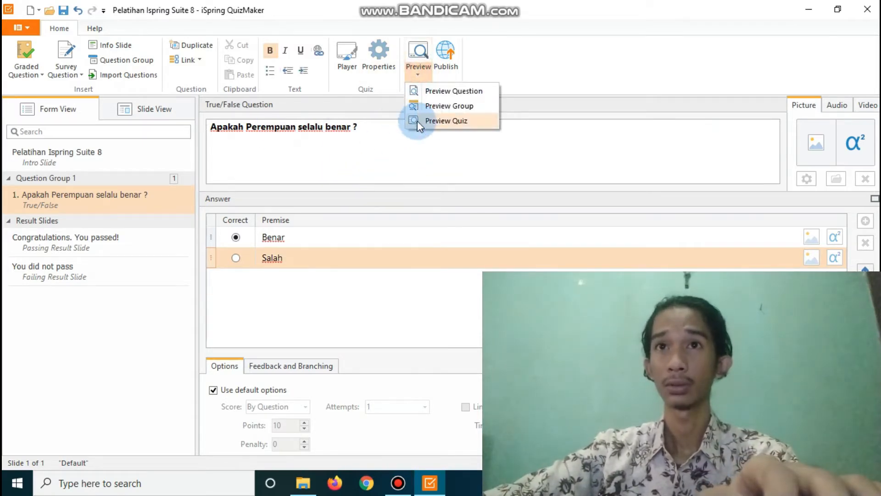
click(442, 92)
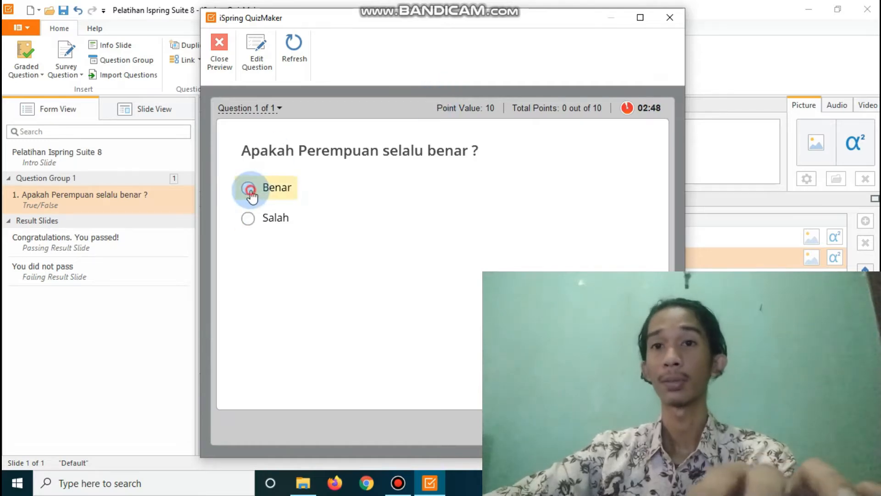
click(248, 189)
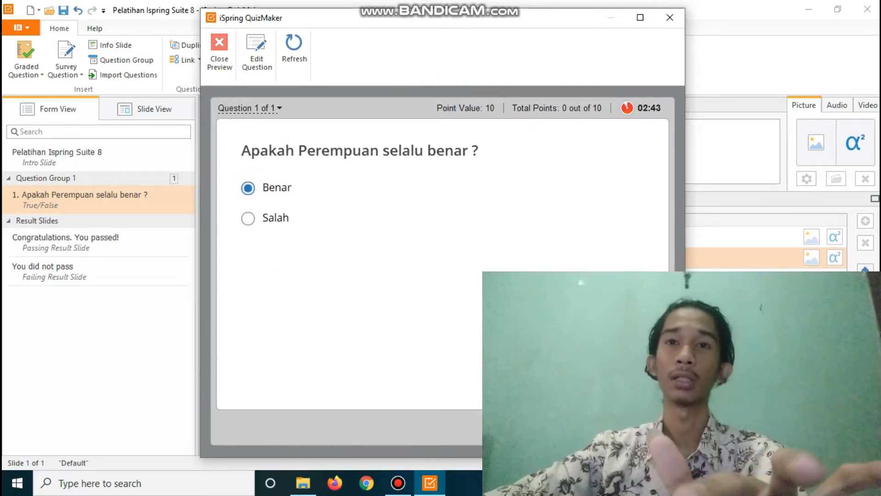
key(Return)
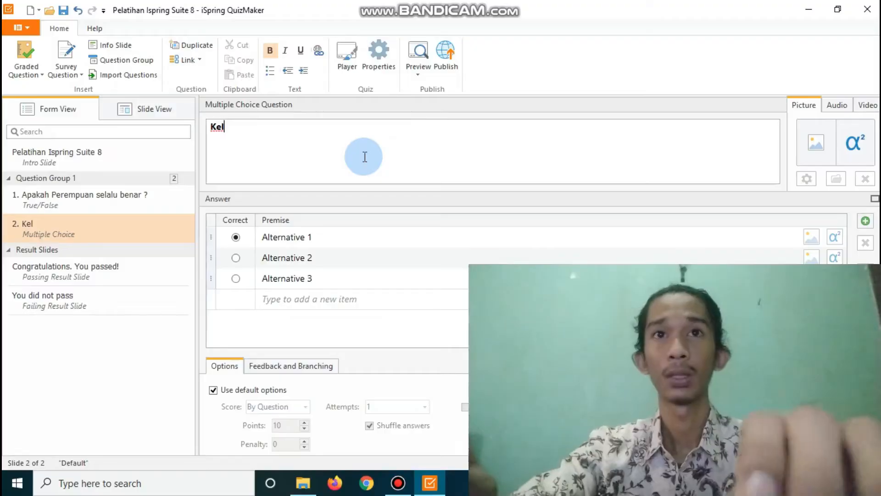
Word the new multiple choice question as "Kelelawar tidurnya kapan?".
text(elelawar tidurnya kapan)
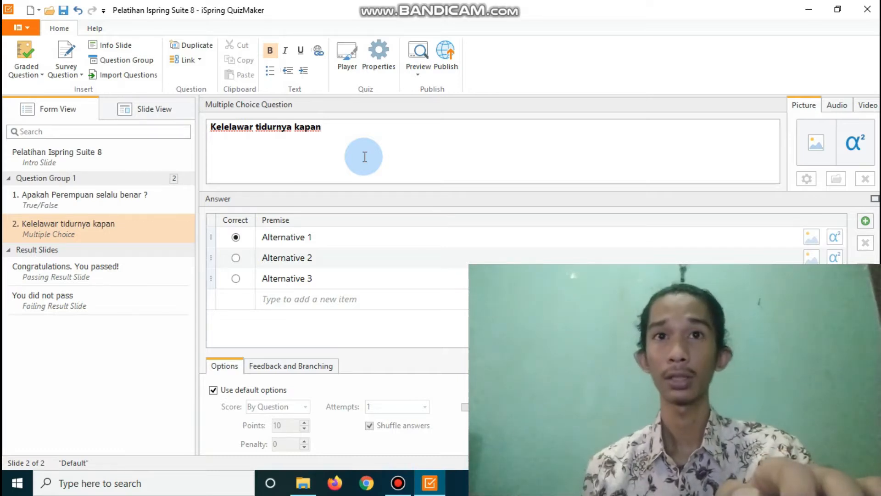
click(302, 138)
click(327, 127)
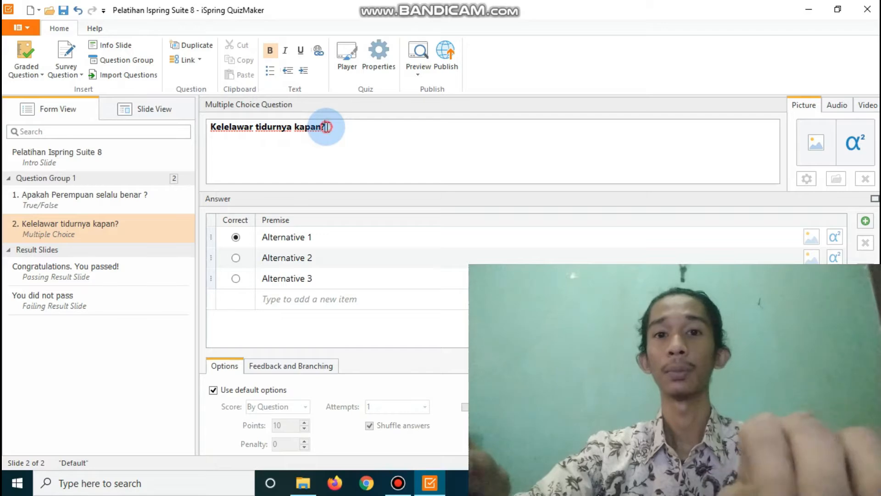
Fill in the multiple choice question's answers as Siang Hari, Sore Hari and Malam Hari, and add a fourth answer, Pagi Hari.
click(284, 238)
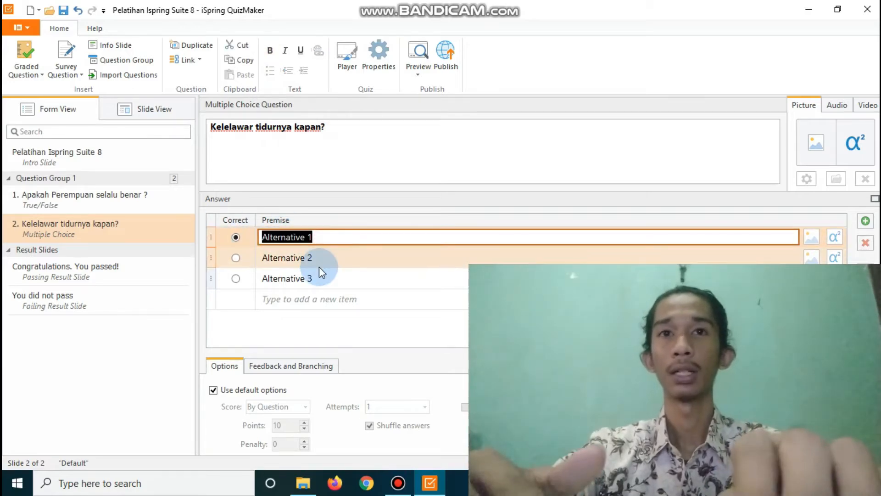
text(Siang )
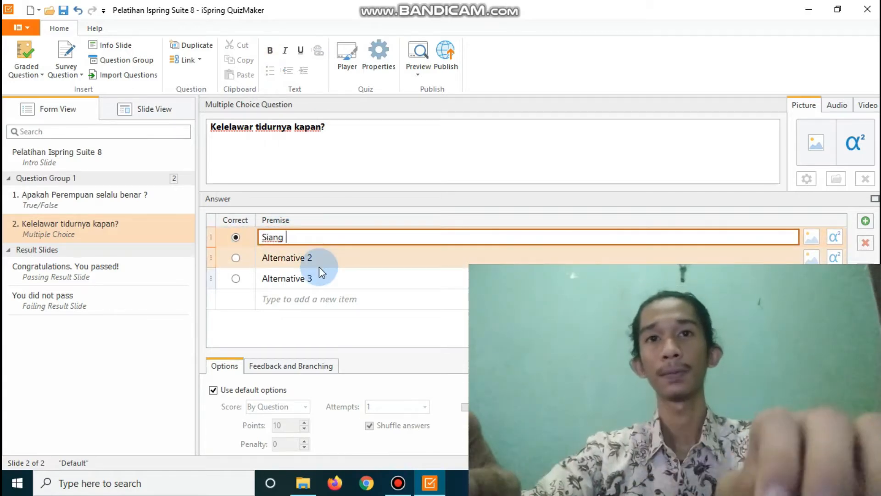
text(Hari)
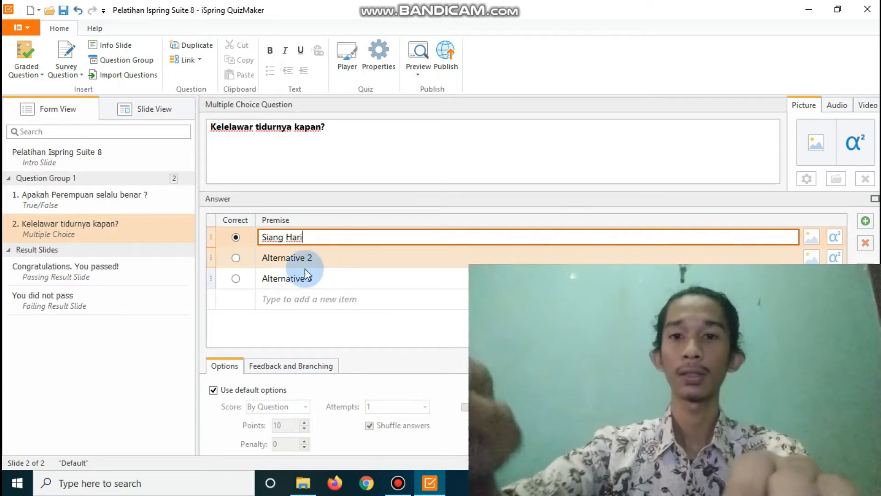
click(304, 265)
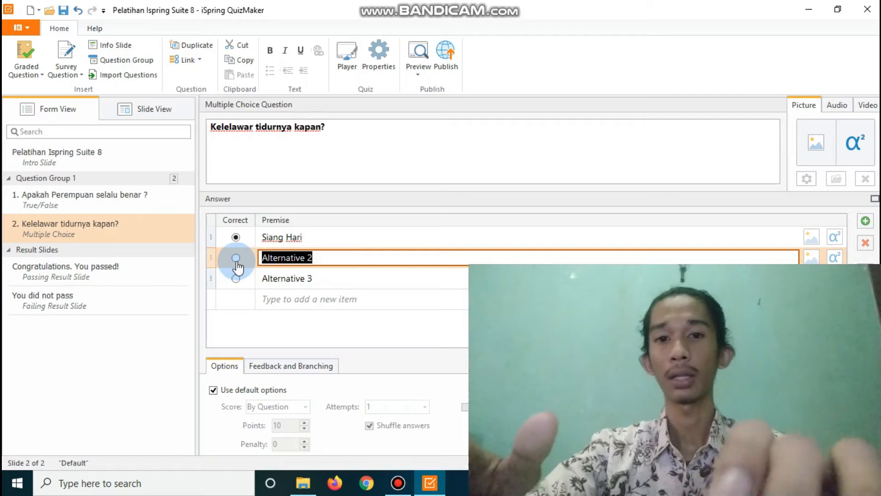
text(Sore Hari)
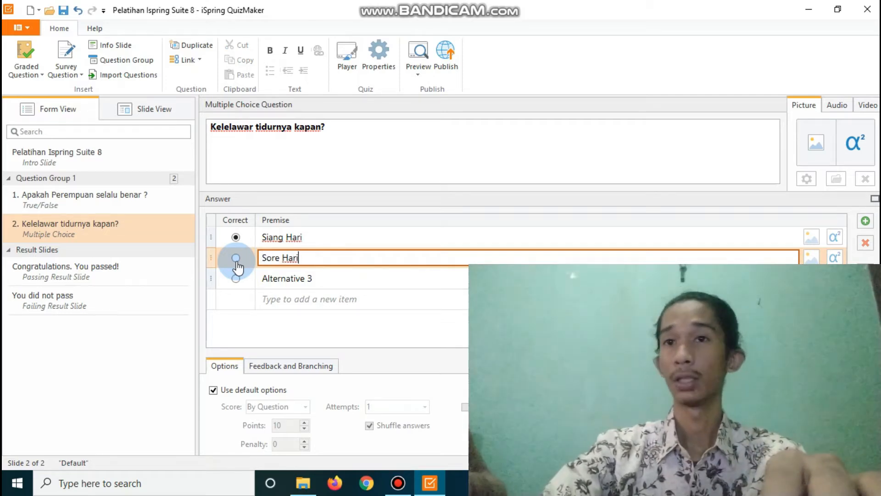
click(276, 278)
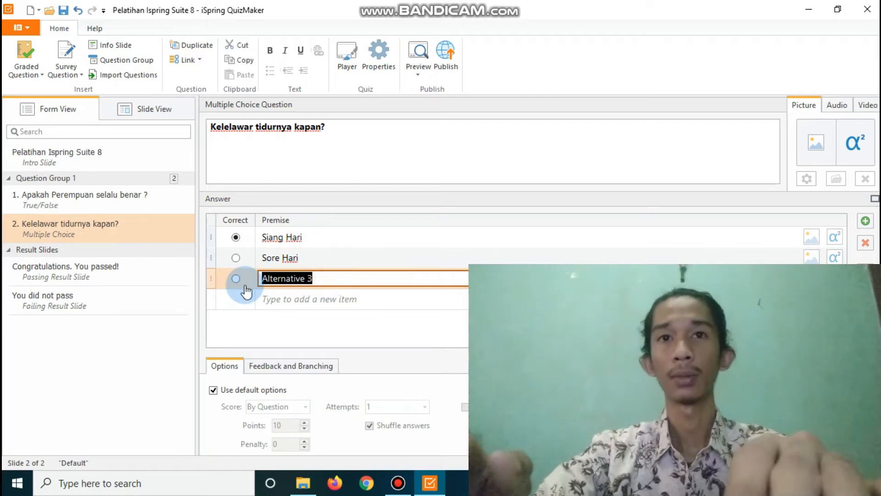
text(Malam Hari)
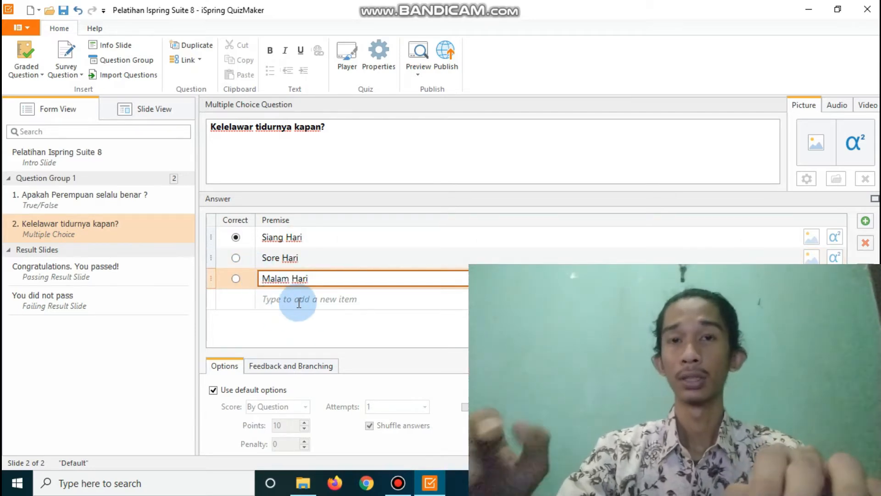
click(276, 300)
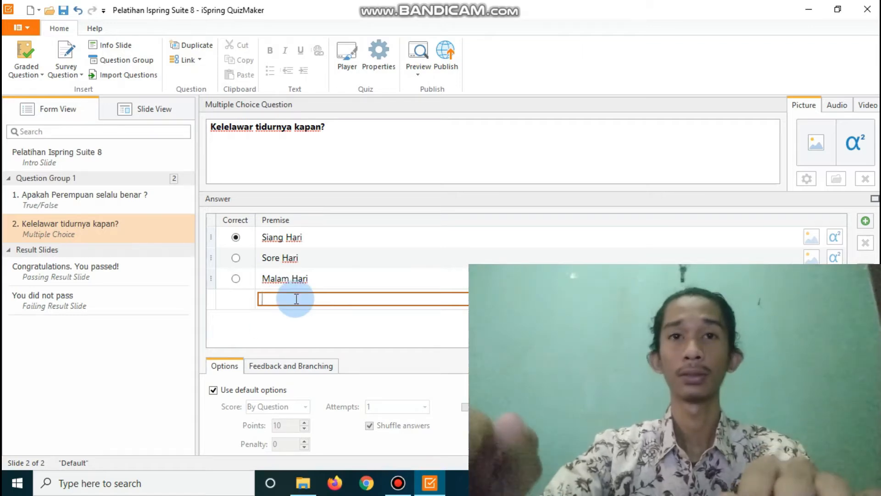
text(P)
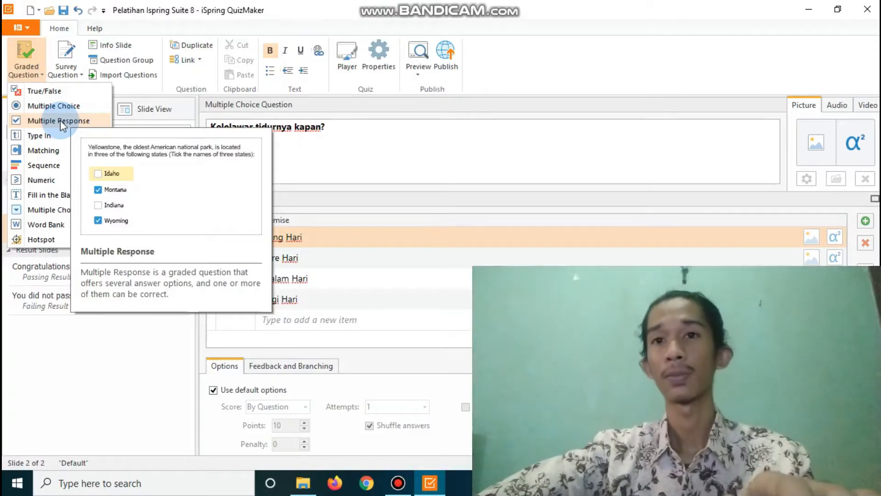
Add a graded Multiple Response question worded "Yang termasuk permainan bola besar adalah...".
click(60, 121)
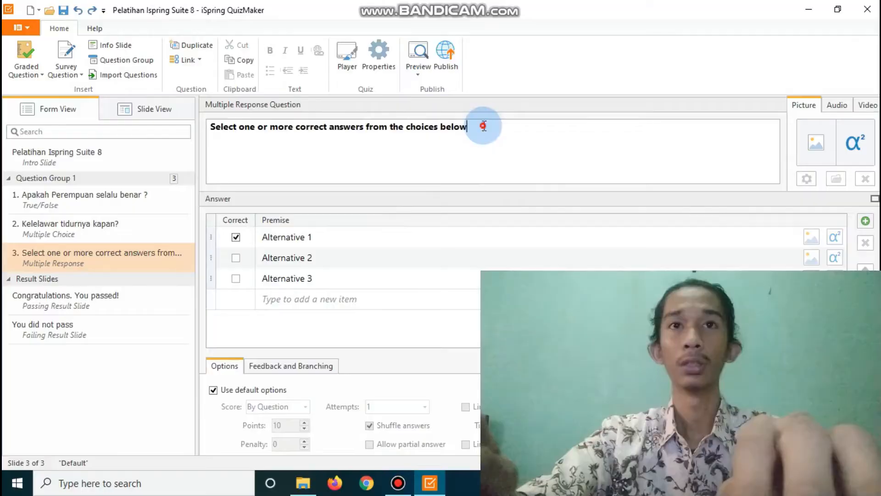
drag(483, 125, 206, 123)
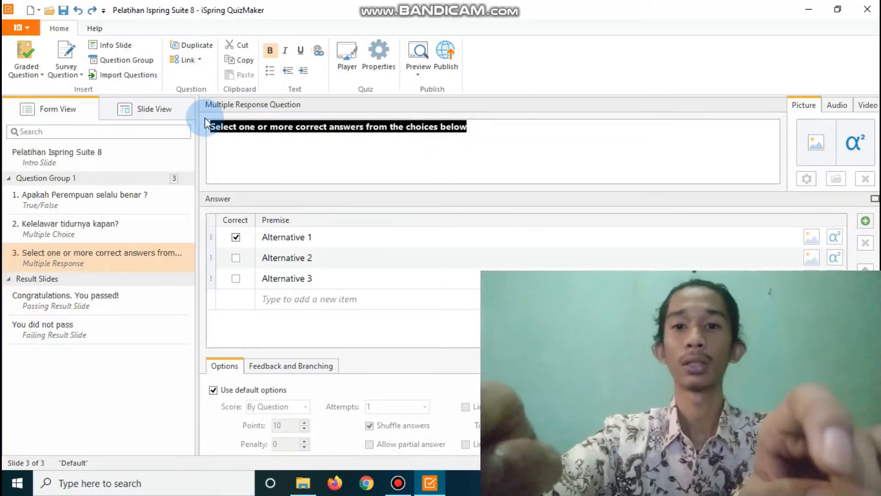
text(Yan)
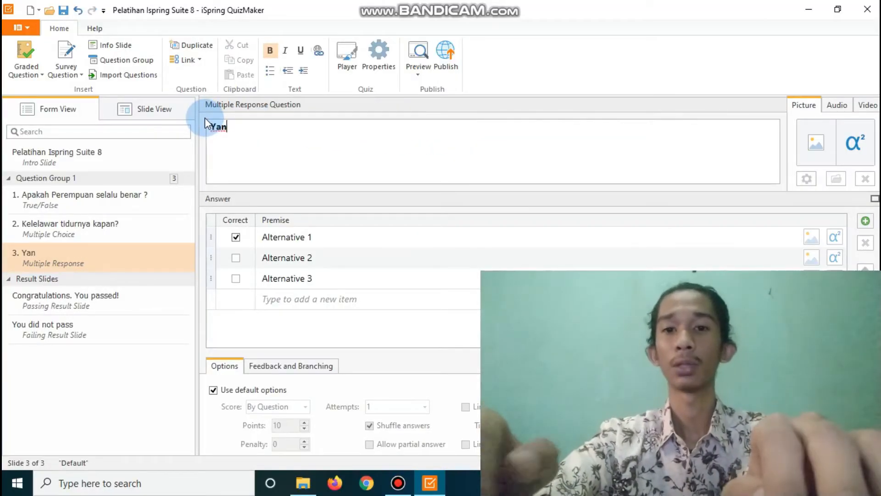
text(g termas)
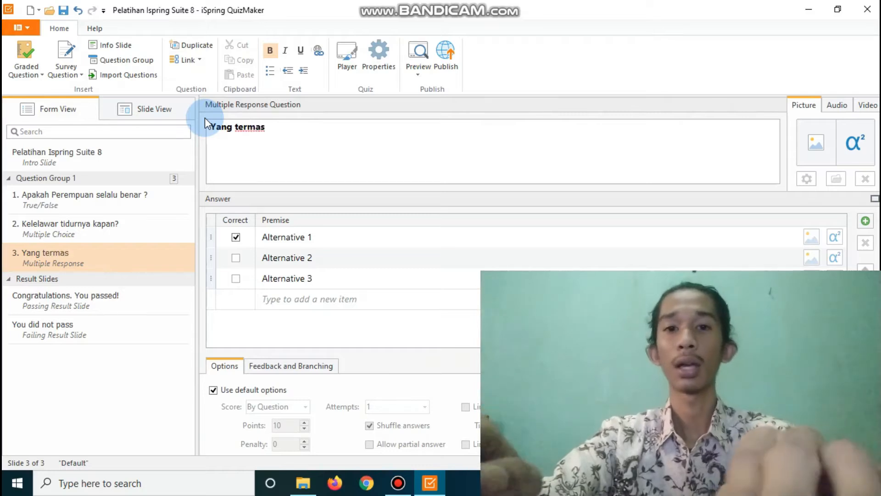
text(uk pe)
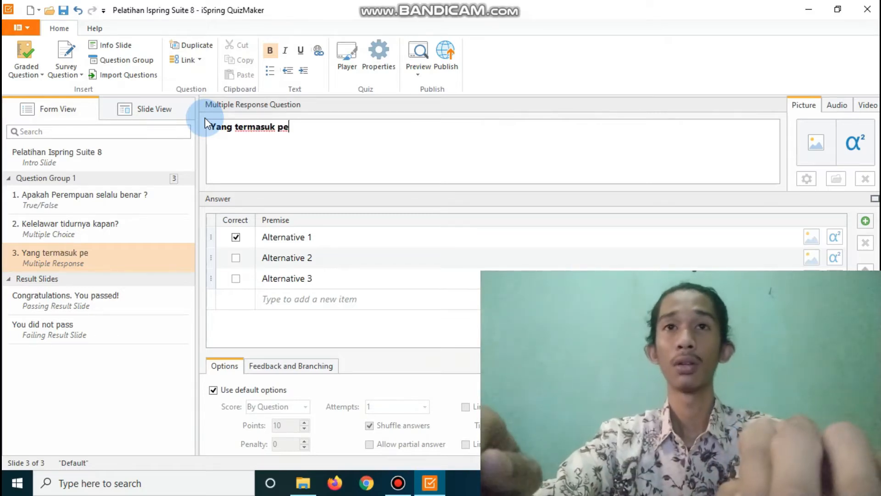
text(rmainan)
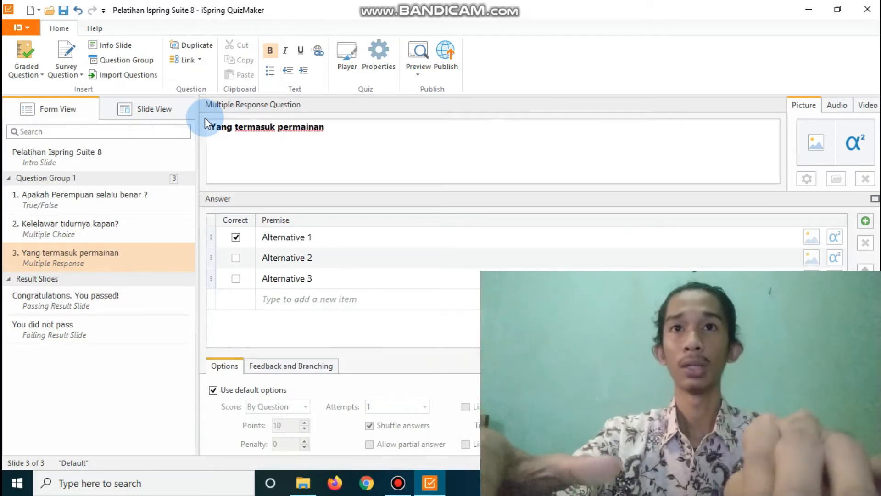
text( bola be)
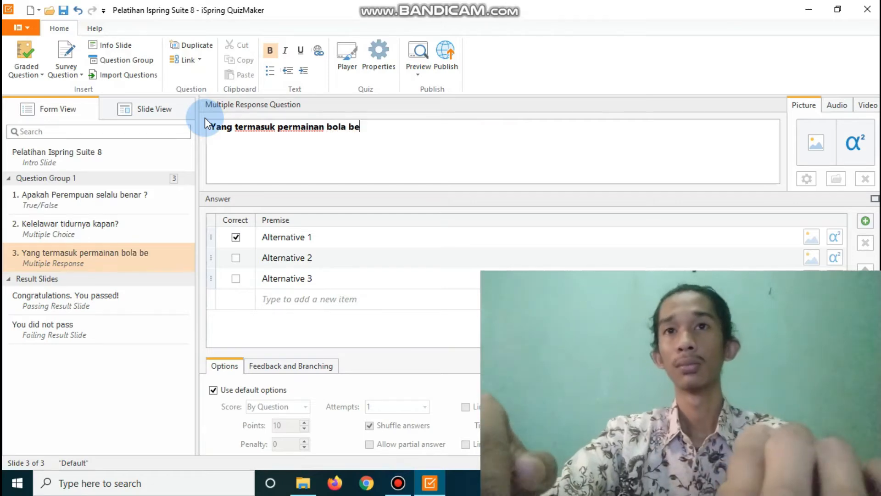
text(sar adl)
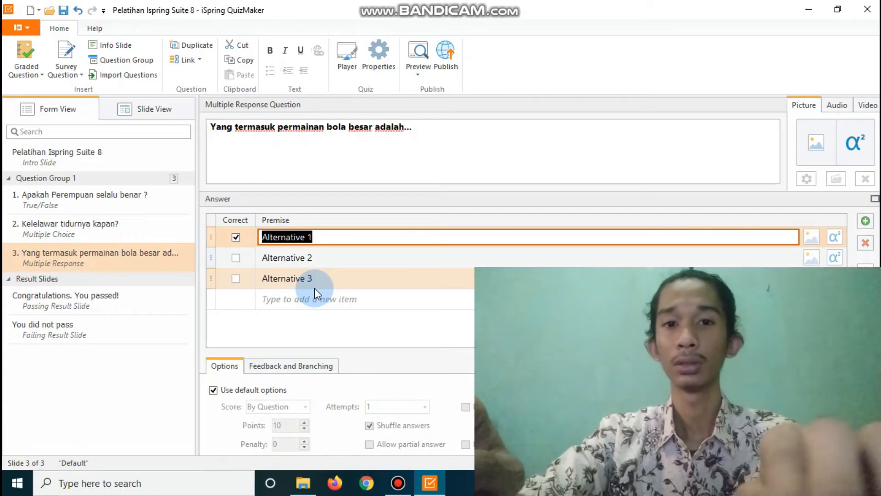
Reword the multiple response question's three answers as Sepak bola, Tenis meja and Tenis lapangan.
text(S)
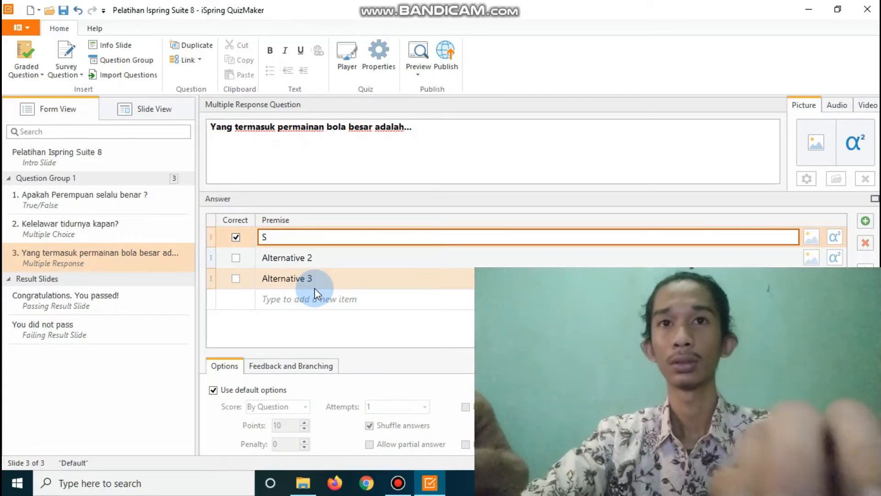
text(epak bola)
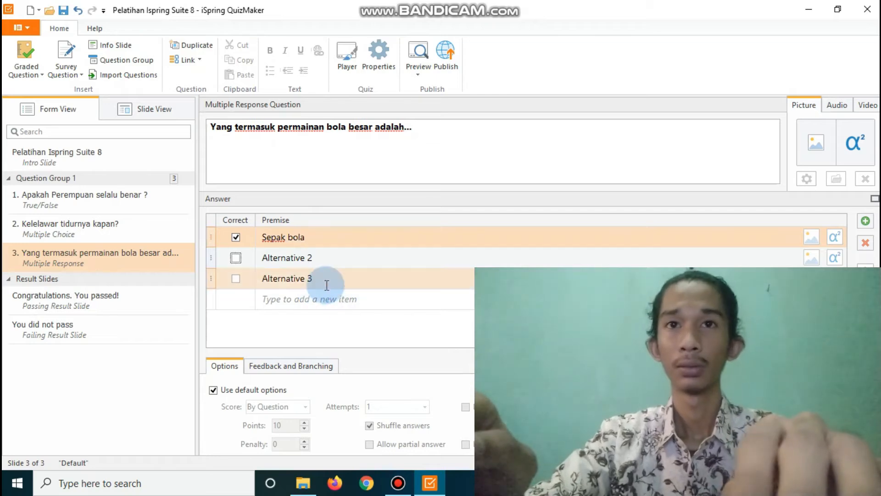
click(312, 258)
drag(316, 259, 255, 260)
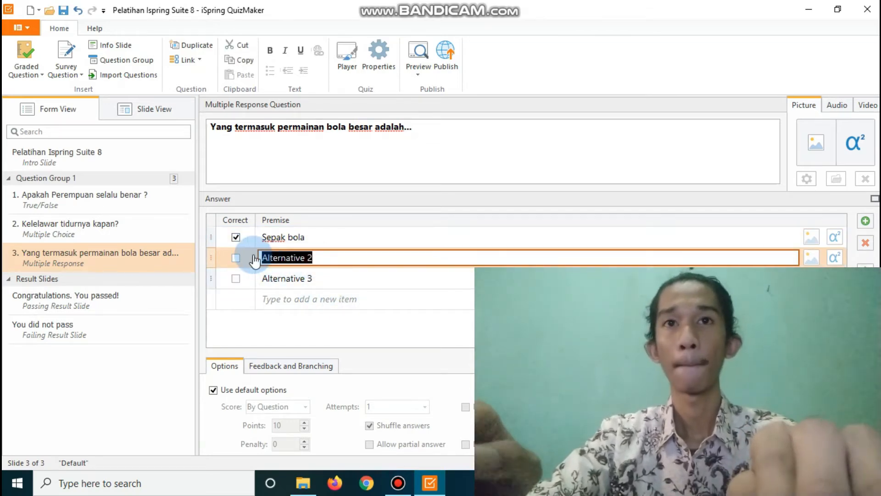
text(Tenis)
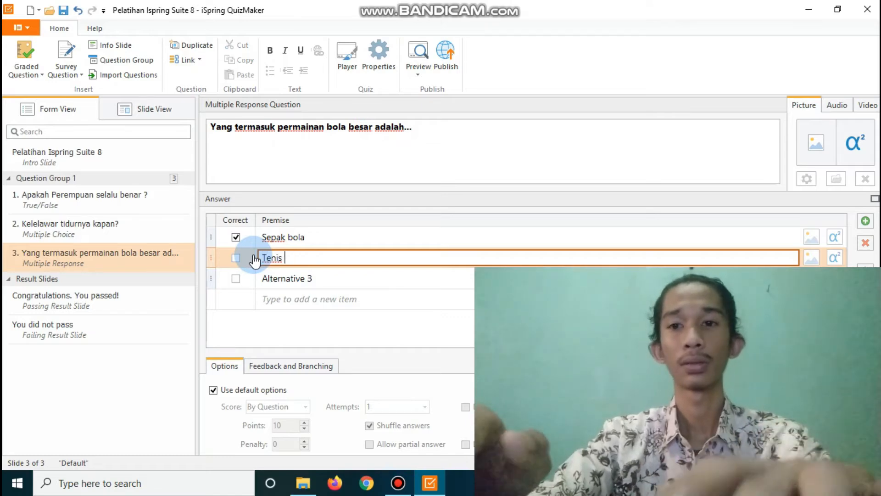
text( meja)
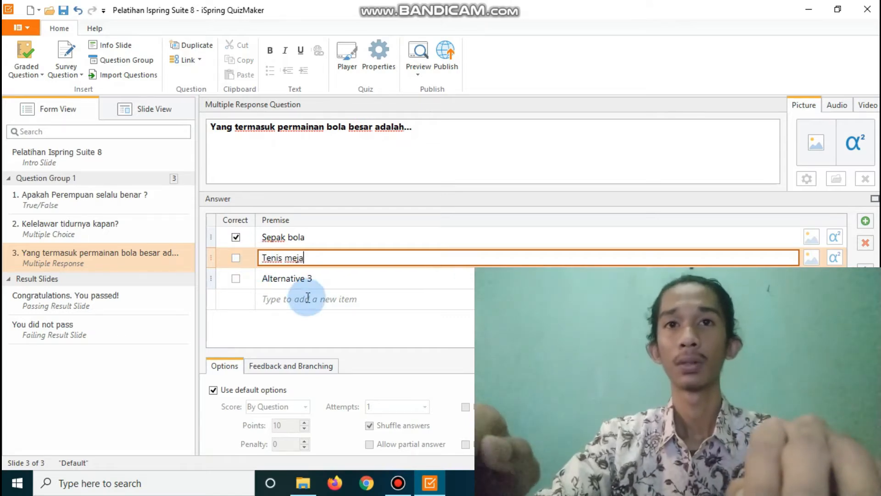
click(290, 282)
drag(317, 277, 238, 280)
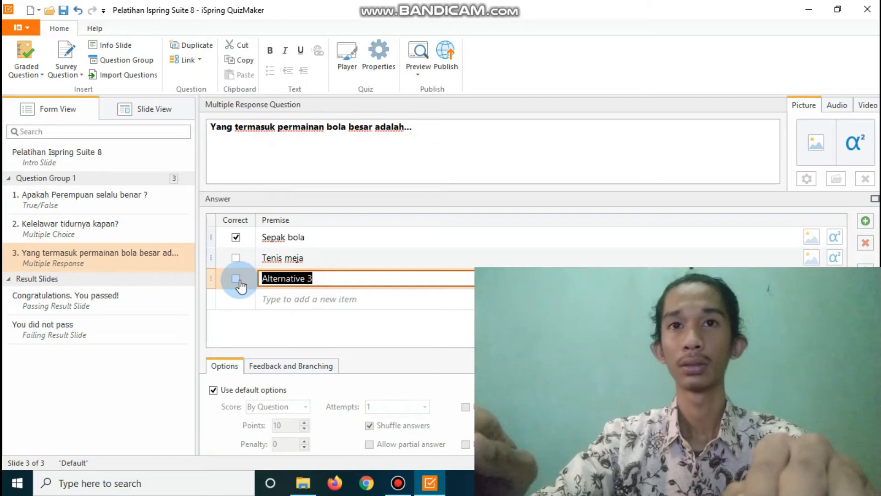
text(t)
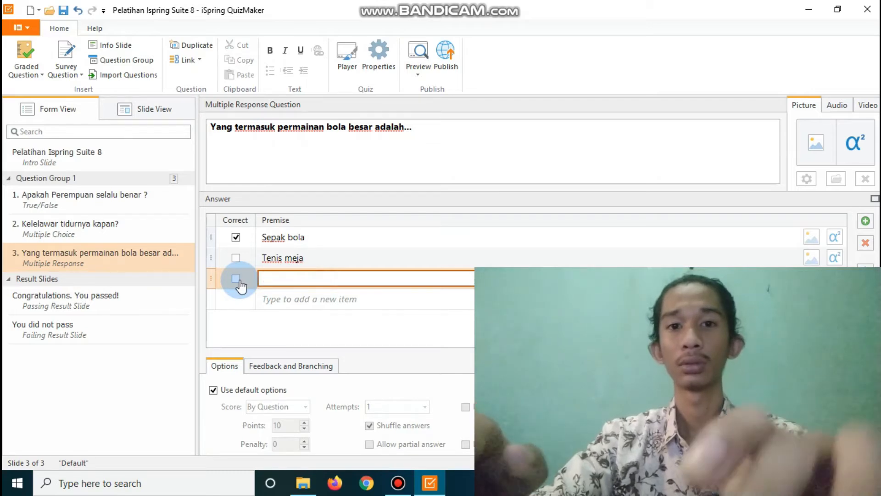
text(enis)
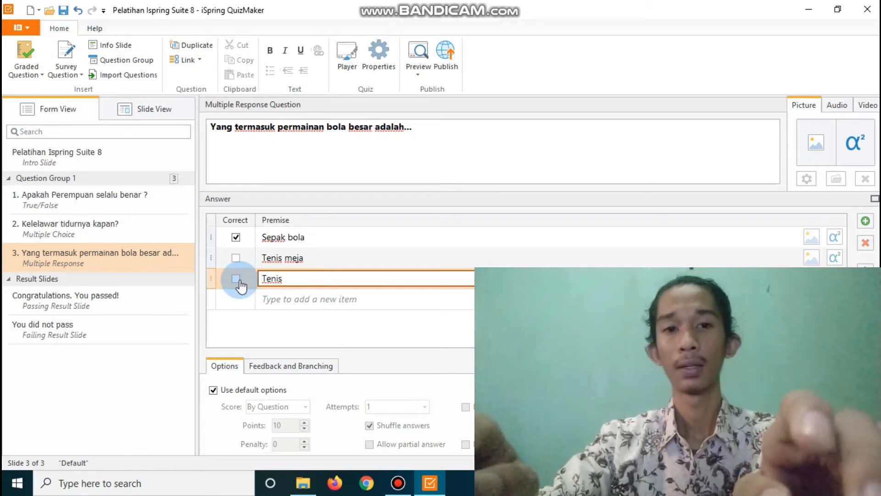
text( lapangan)
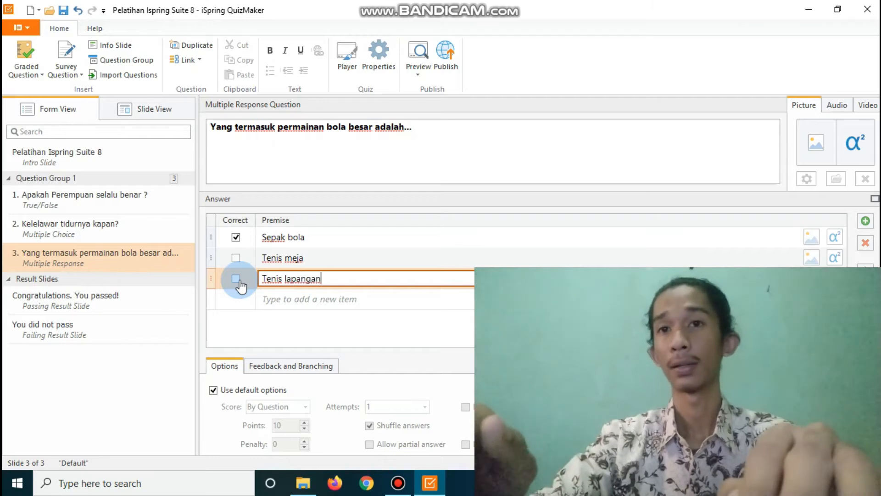
Add a fourth answer, Bola Voli, to the multiple response question and mark it as correct.
click(280, 299)
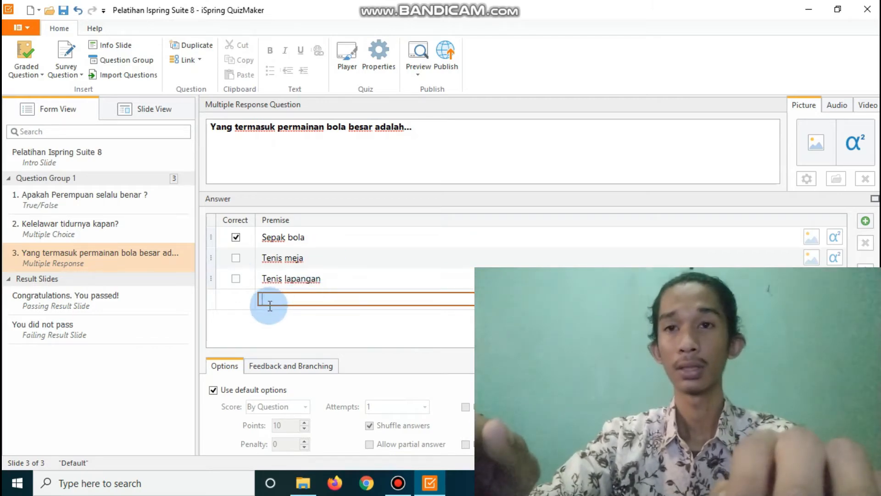
click(285, 293)
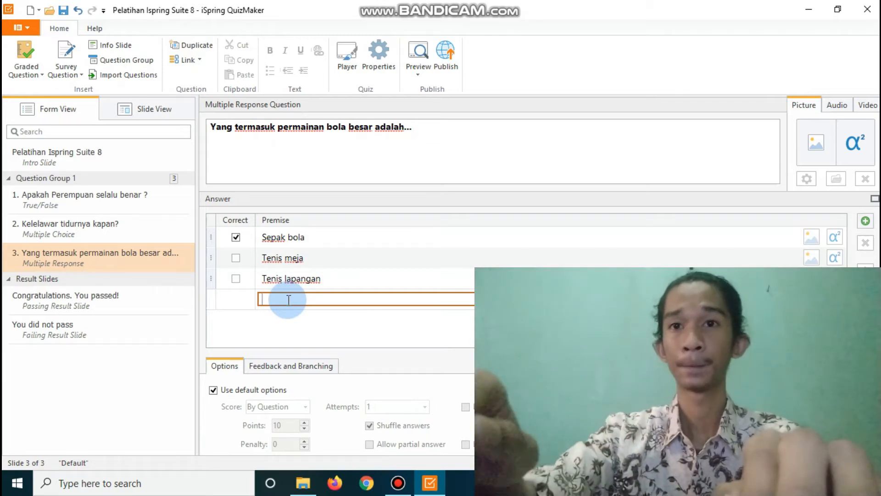
text(B)
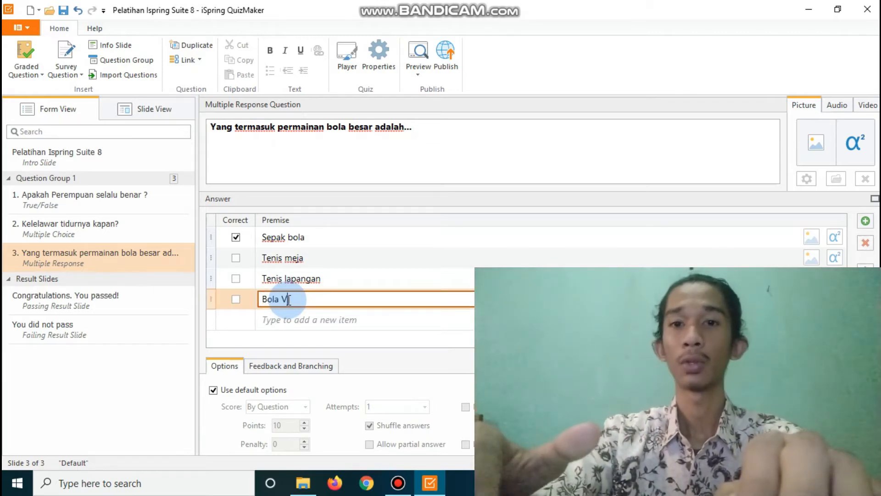
text(ola Vol)
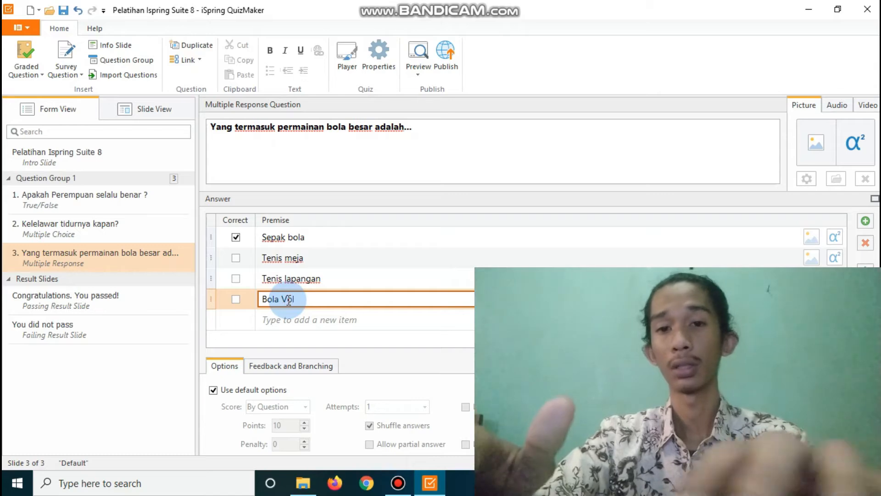
text(i)
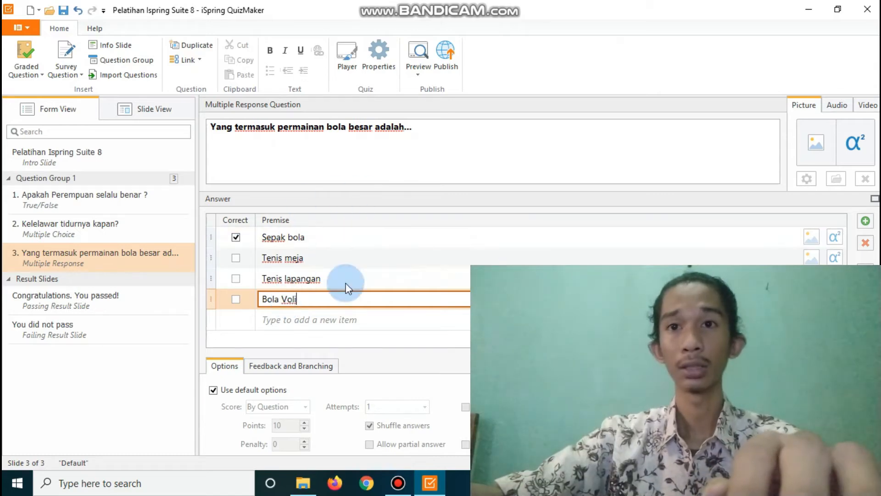
click(235, 299)
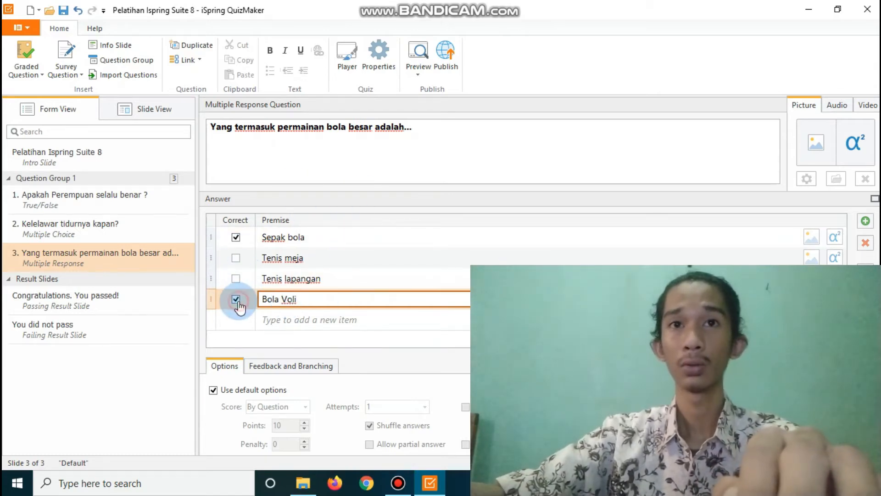
drag(412, 129, 207, 123)
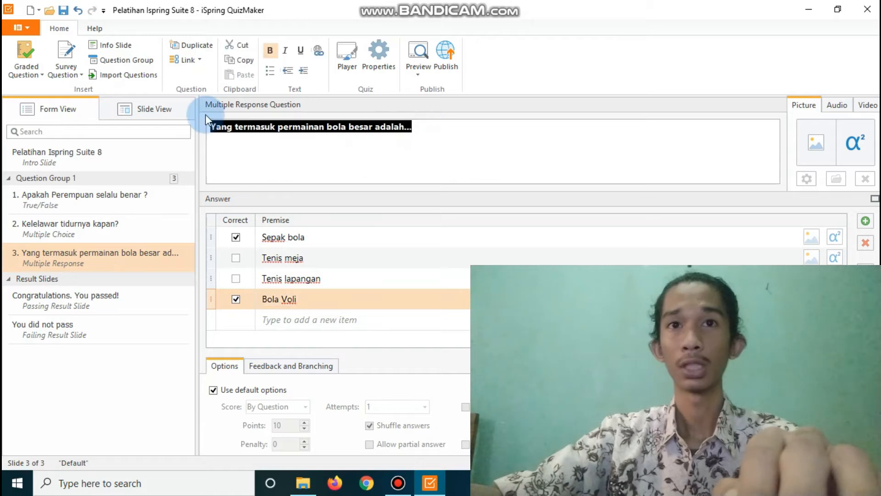
click(277, 184)
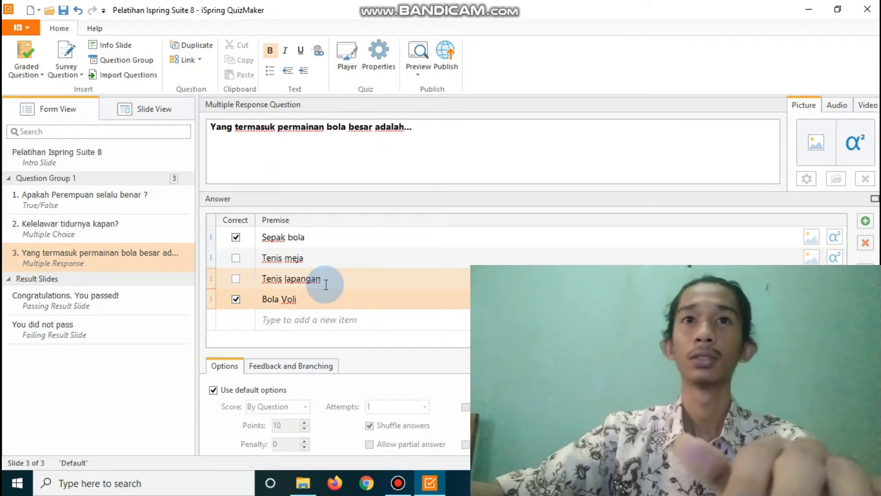